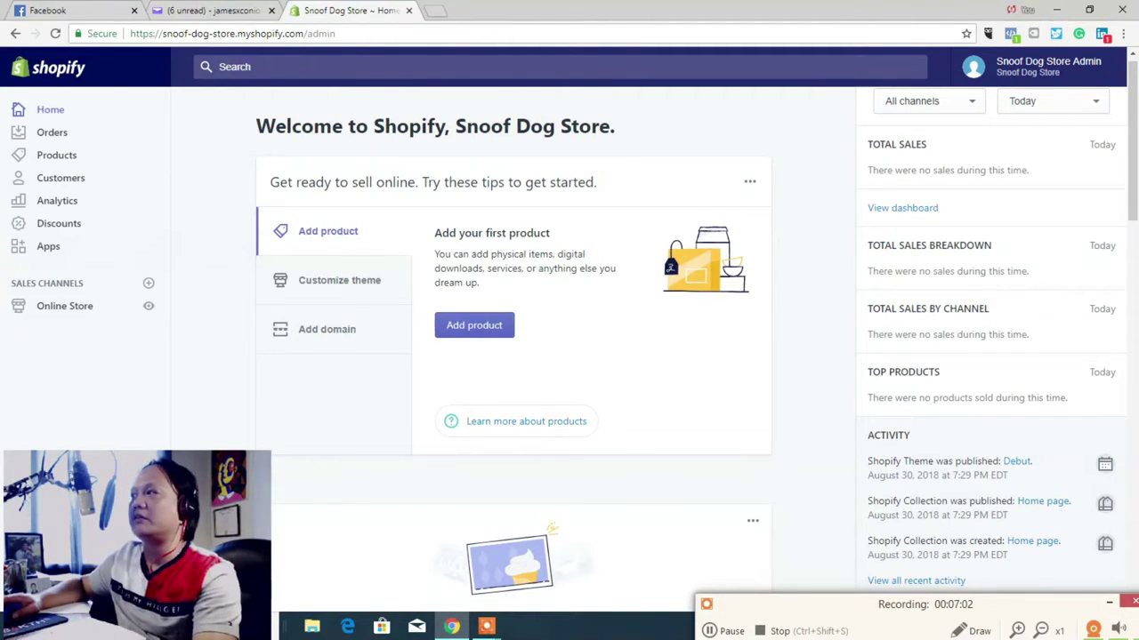
Step: Look over the store admin's home page and view the Orders section
scroll(514, 356, "down", 8)
scroll(514, 356, "up", 8)
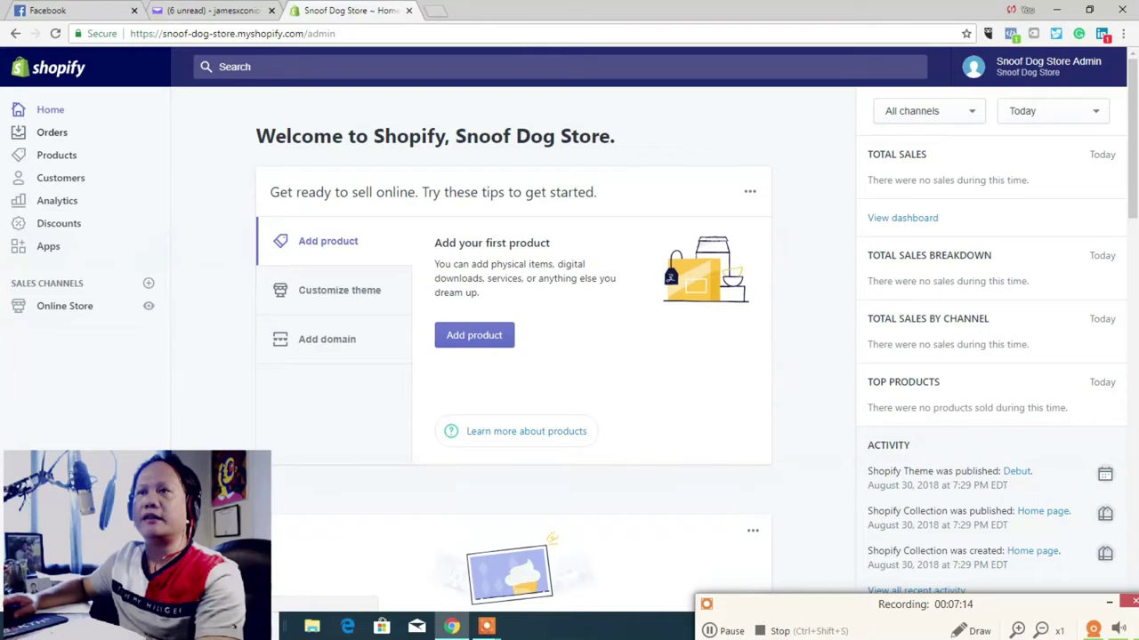
left_click(51, 132)
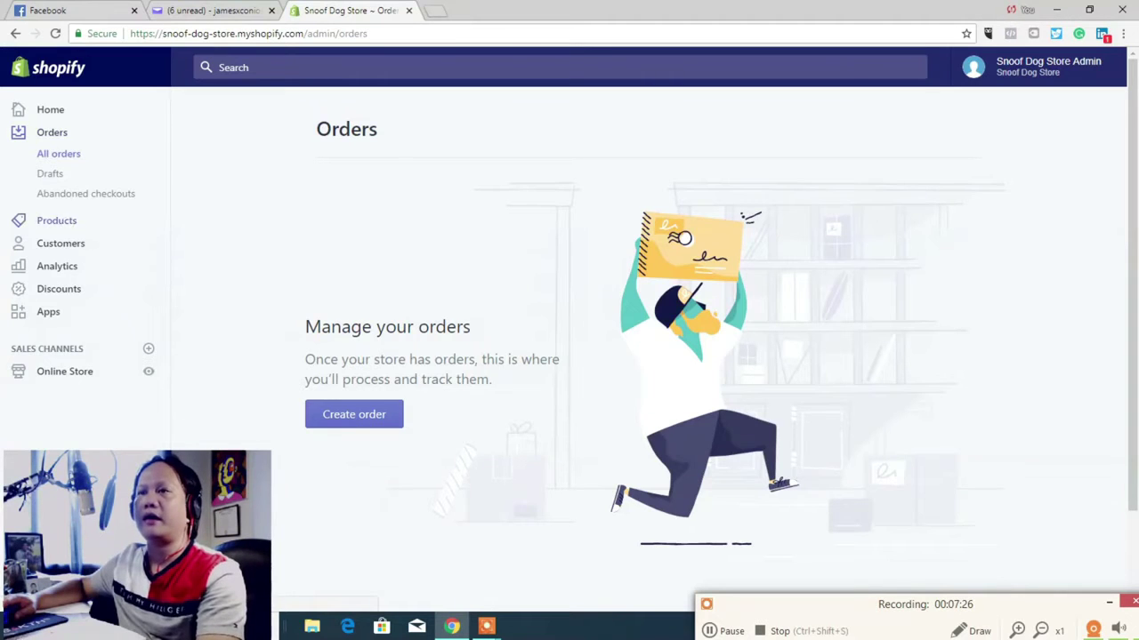
Step: Review the Products section, including its Transfers, Inventory, Collections and Gift cards pages
left_click(56, 220)
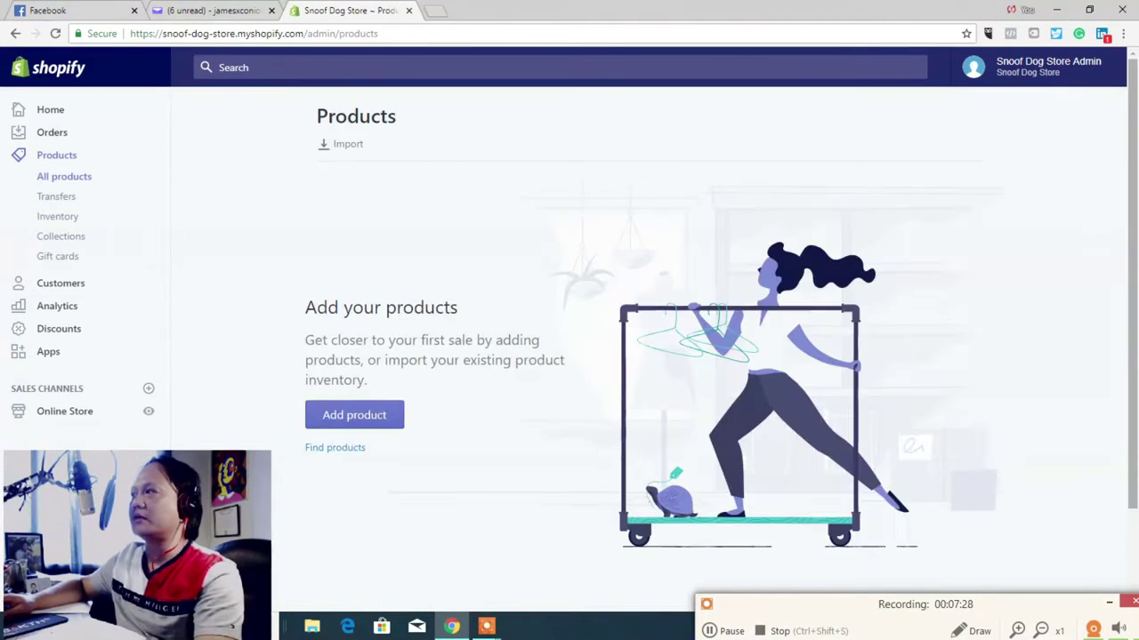
scroll(569, 356, "down", 2)
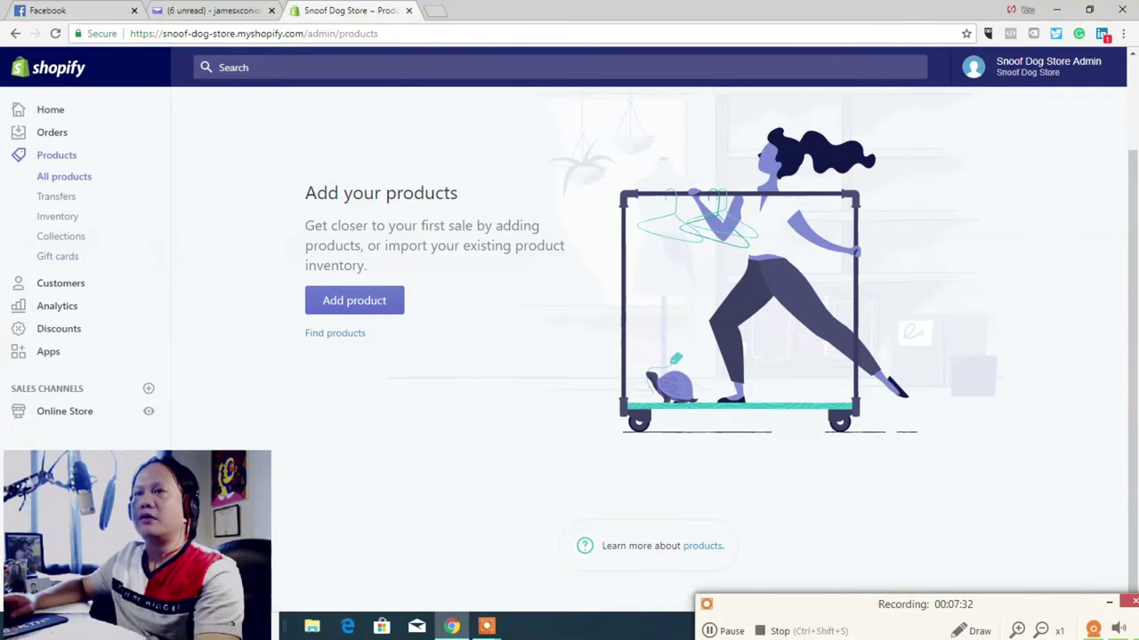
left_click(56, 196)
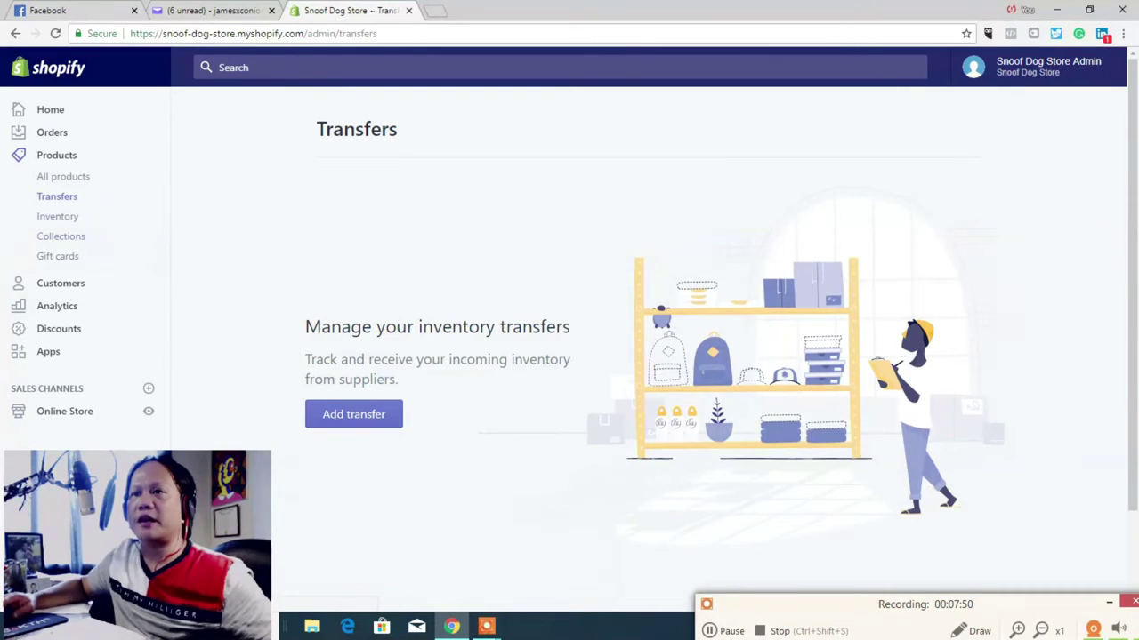
left_click(59, 216)
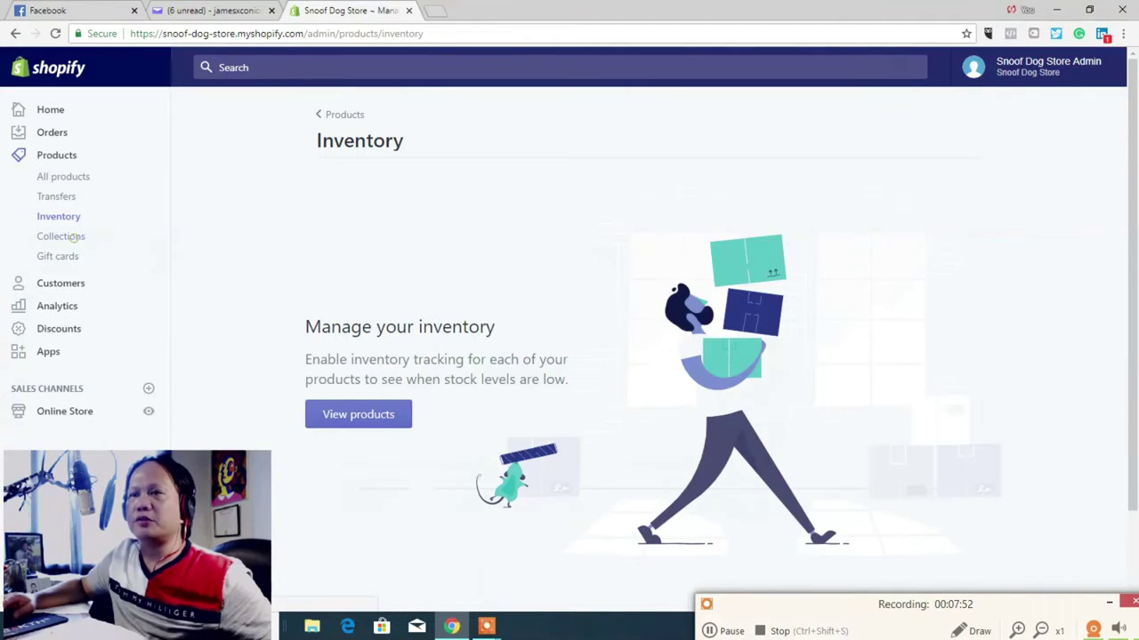
left_click(60, 237)
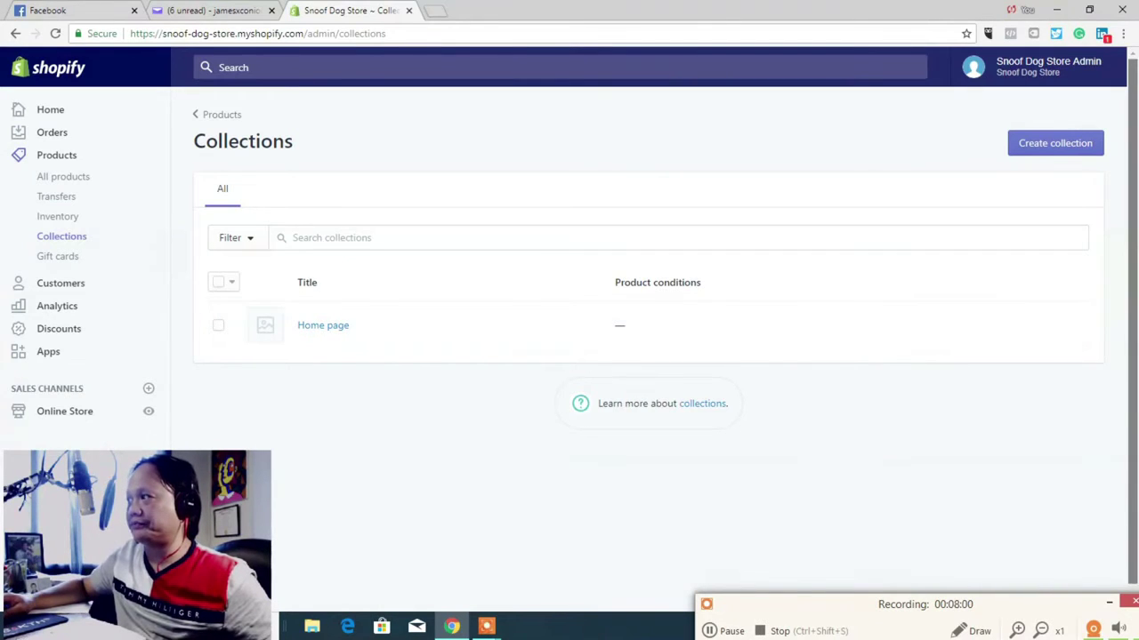
scroll(650, 355, "down", 1)
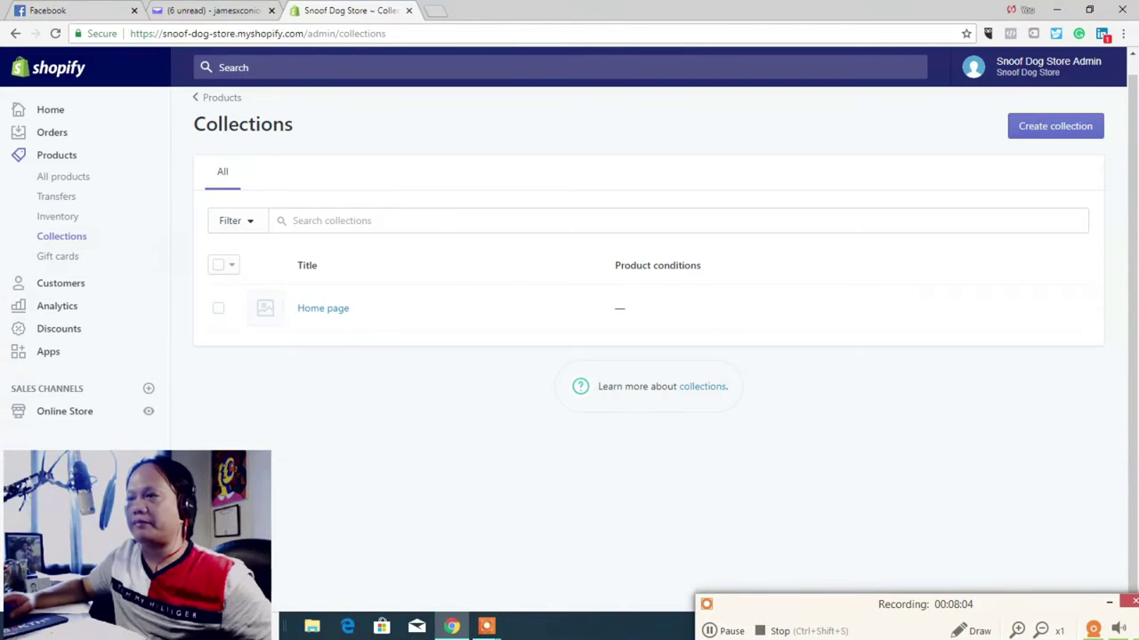
left_click(57, 256)
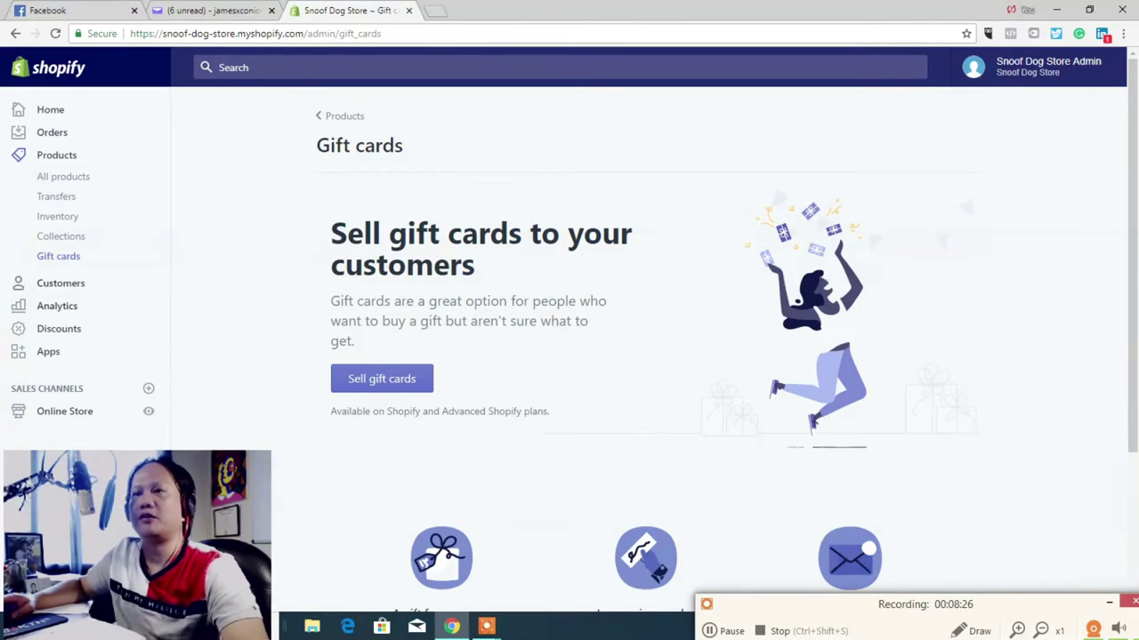
Step: View the Customers section, and examine the sales, sessions, conversion and order metrics on the Analytics overview dashboard
left_click(19, 286)
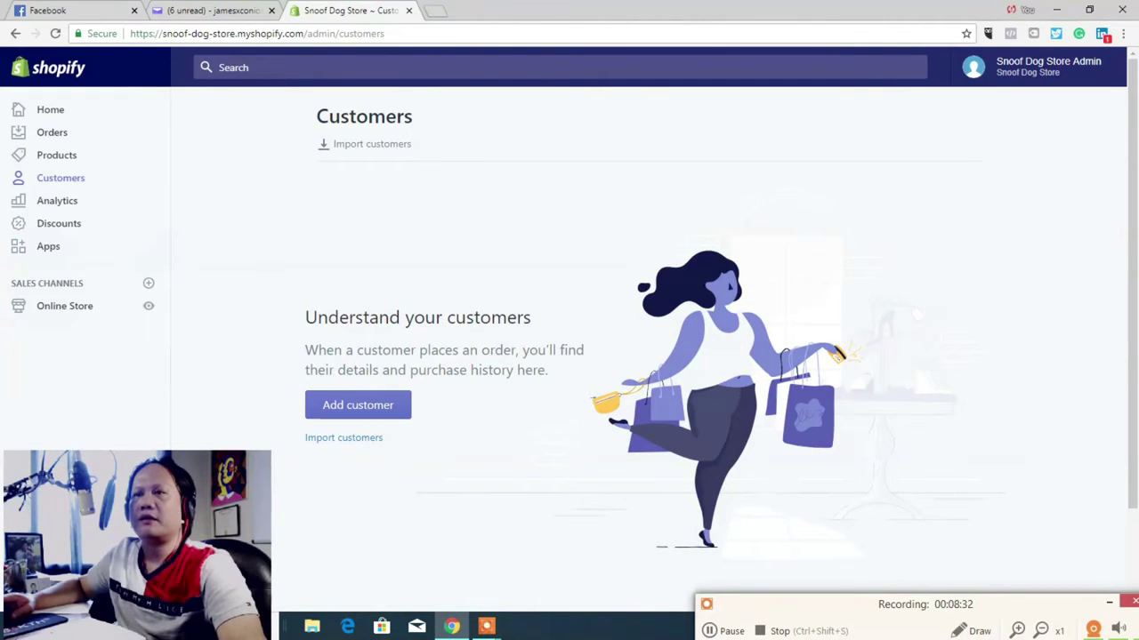
scroll(650, 338, "down", 2)
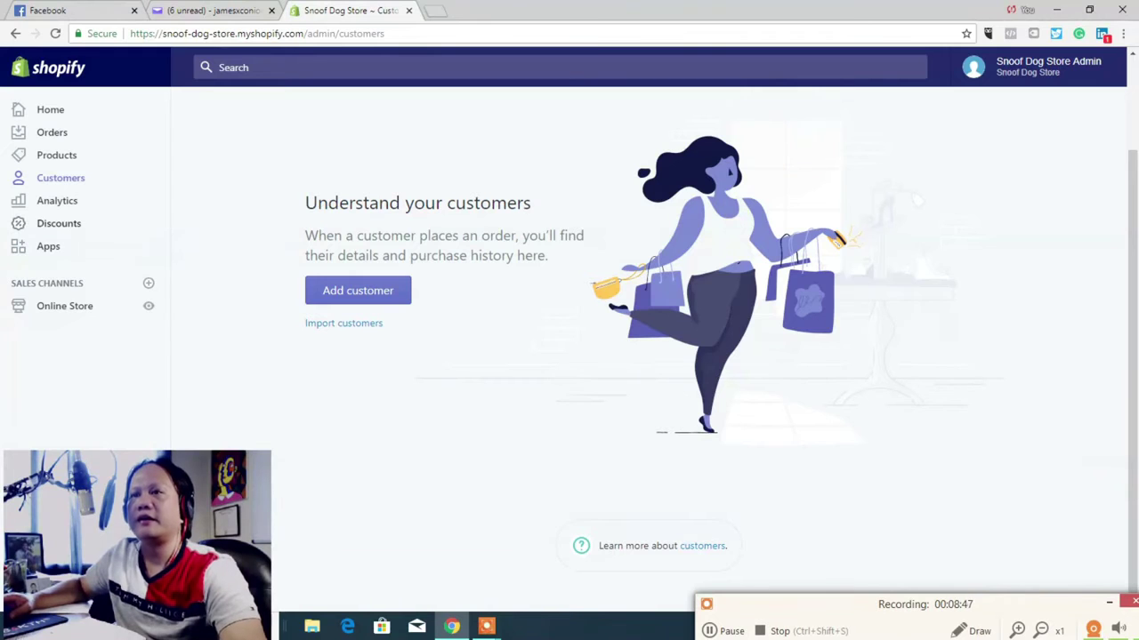
left_click(57, 200)
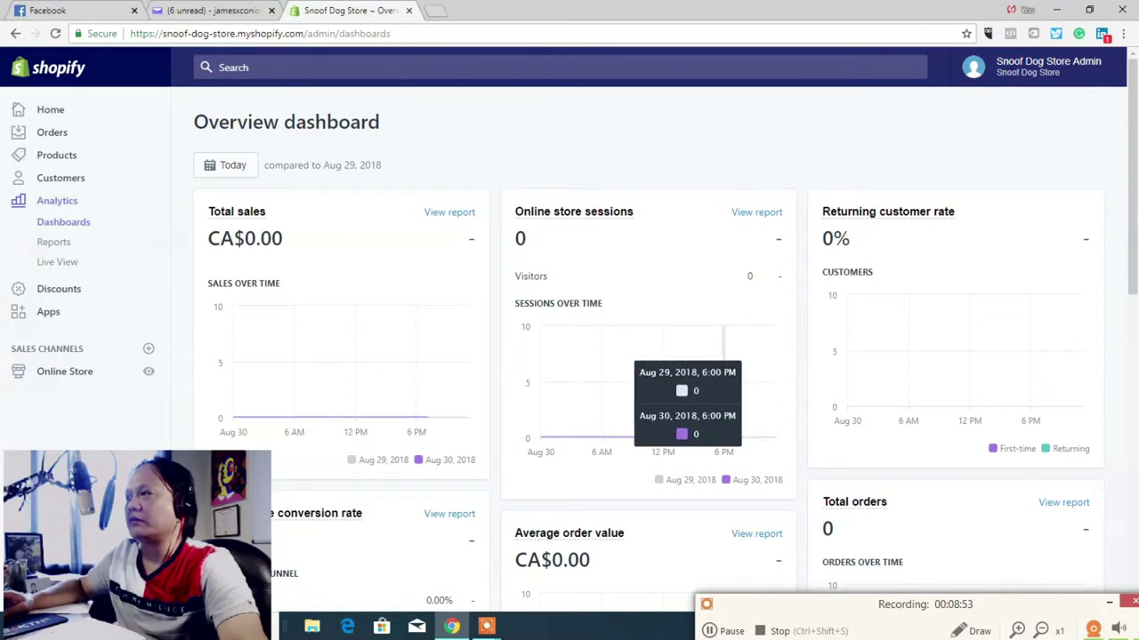
scroll(340, 356, "down", 3)
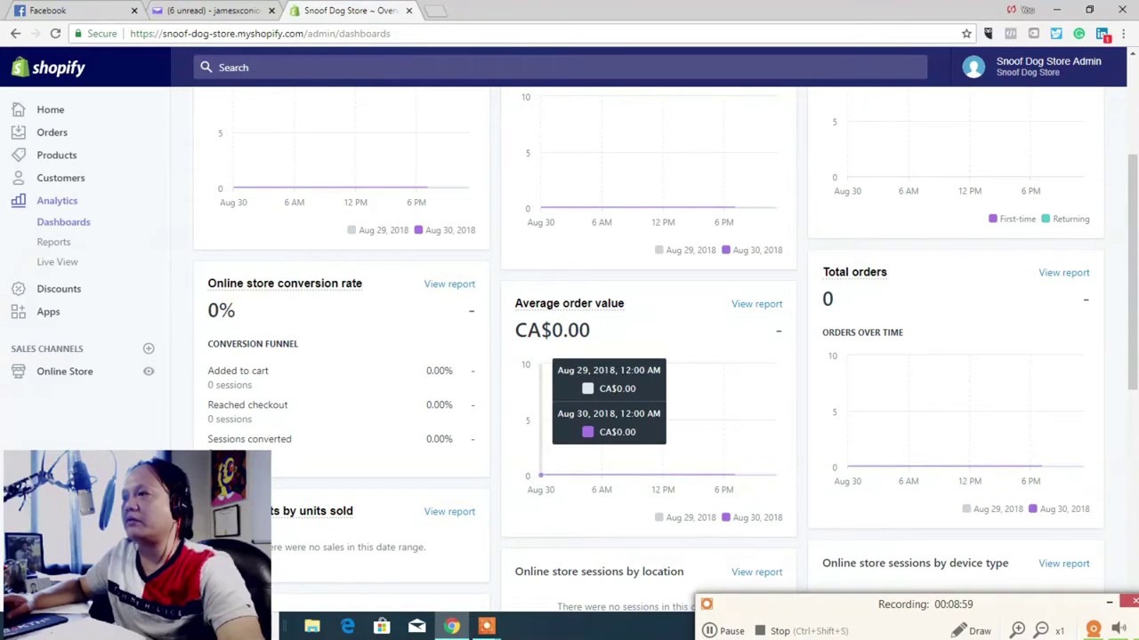
scroll(647, 347, "down", 5)
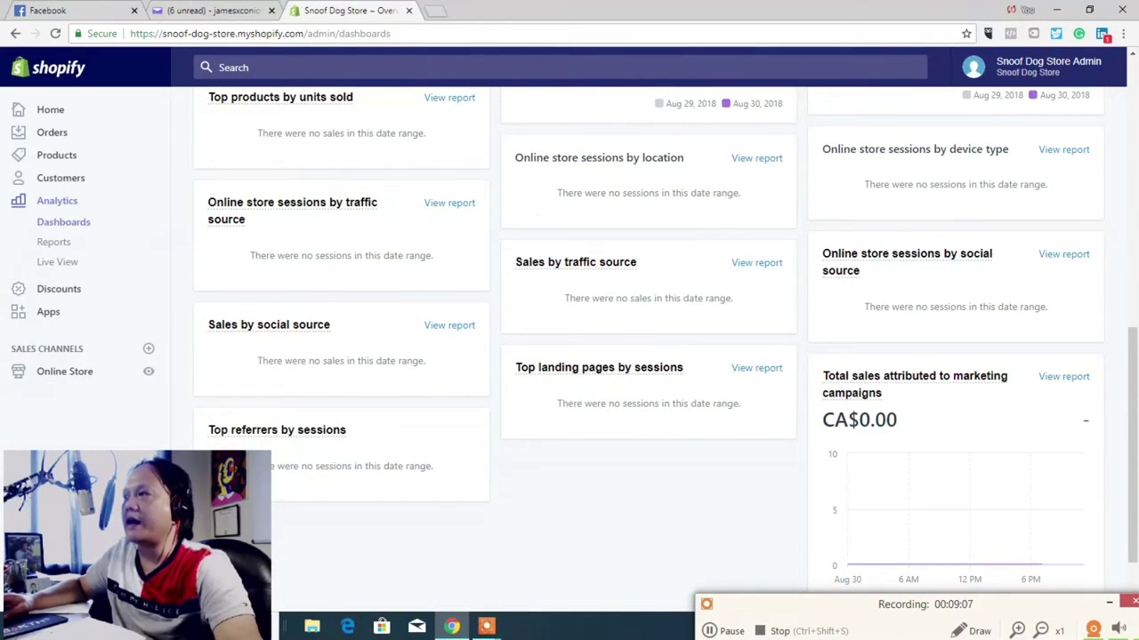
scroll(667, 340, "down", 1)
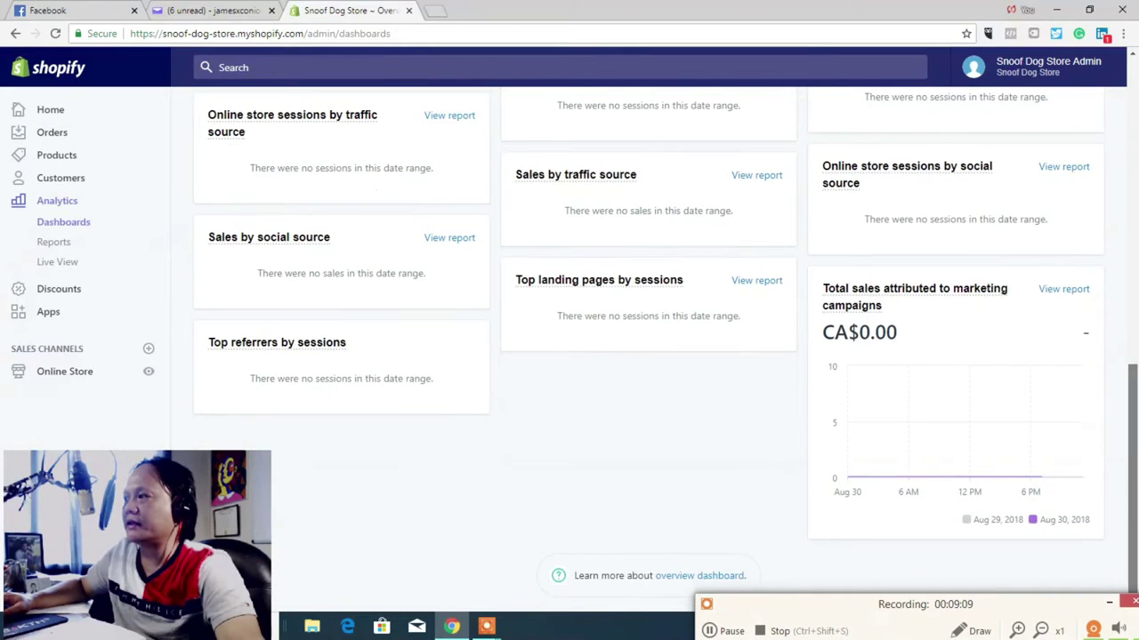
scroll(653, 335, "up", 4)
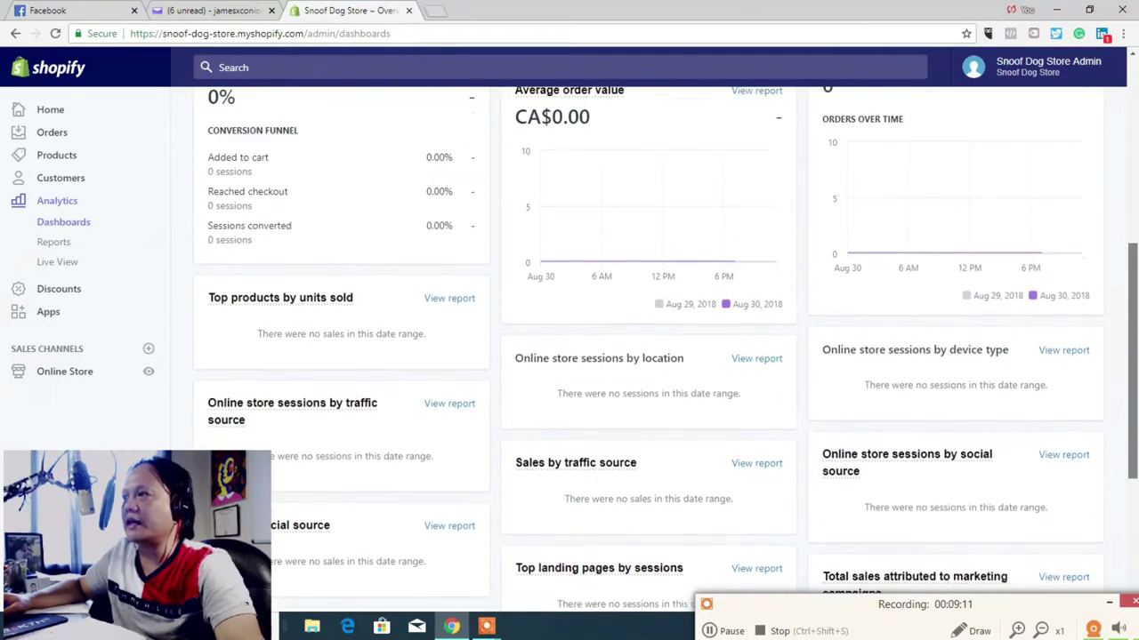
scroll(654, 335, "up", 3)
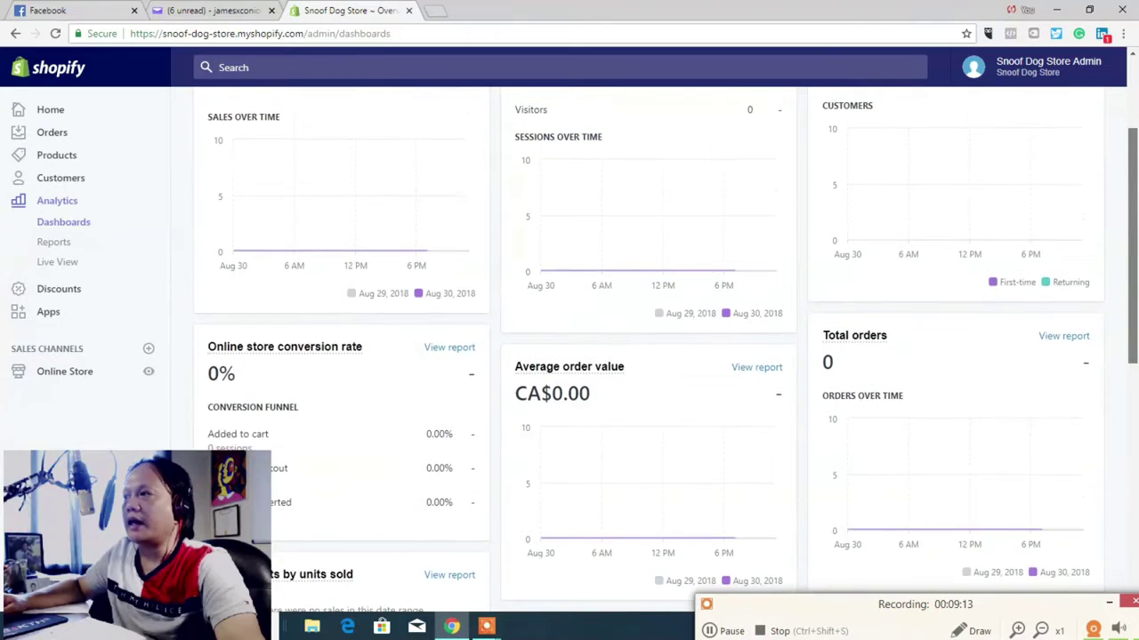
scroll(666, 349, "up", 1)
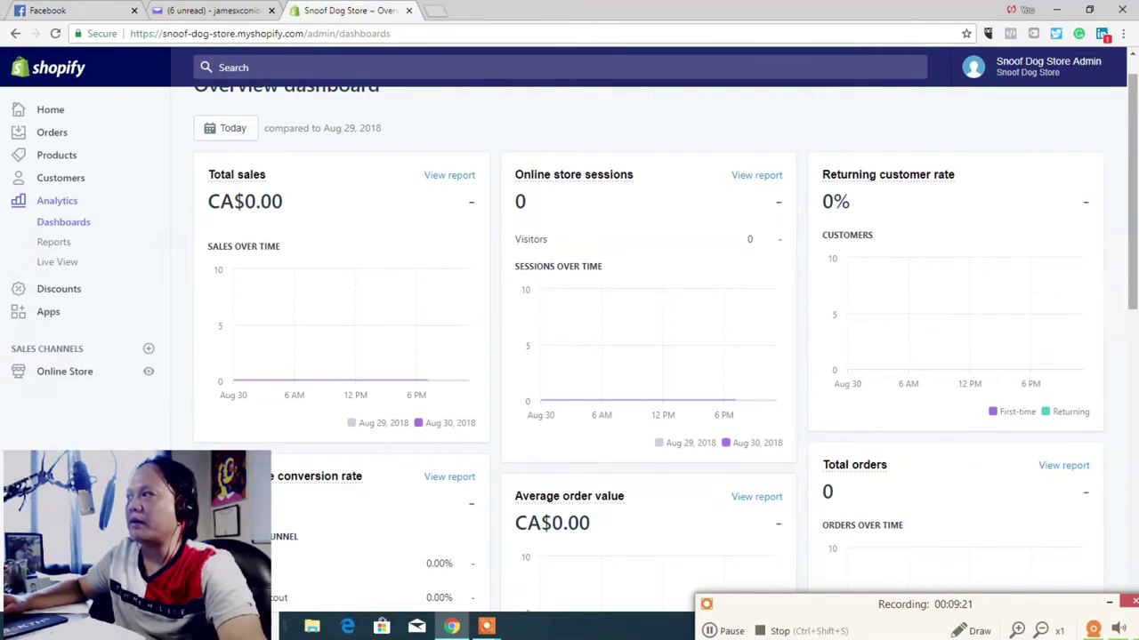
scroll(1132, 174, "down", 2)
scroll(1132, 174, "down", 1)
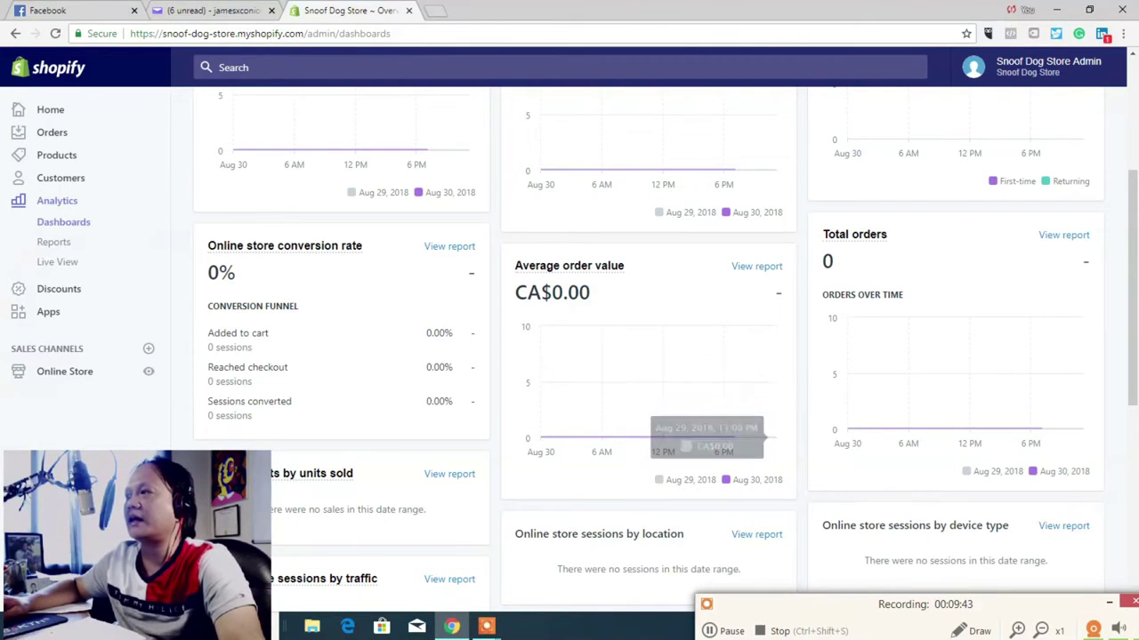
scroll(663, 391, "down", 3)
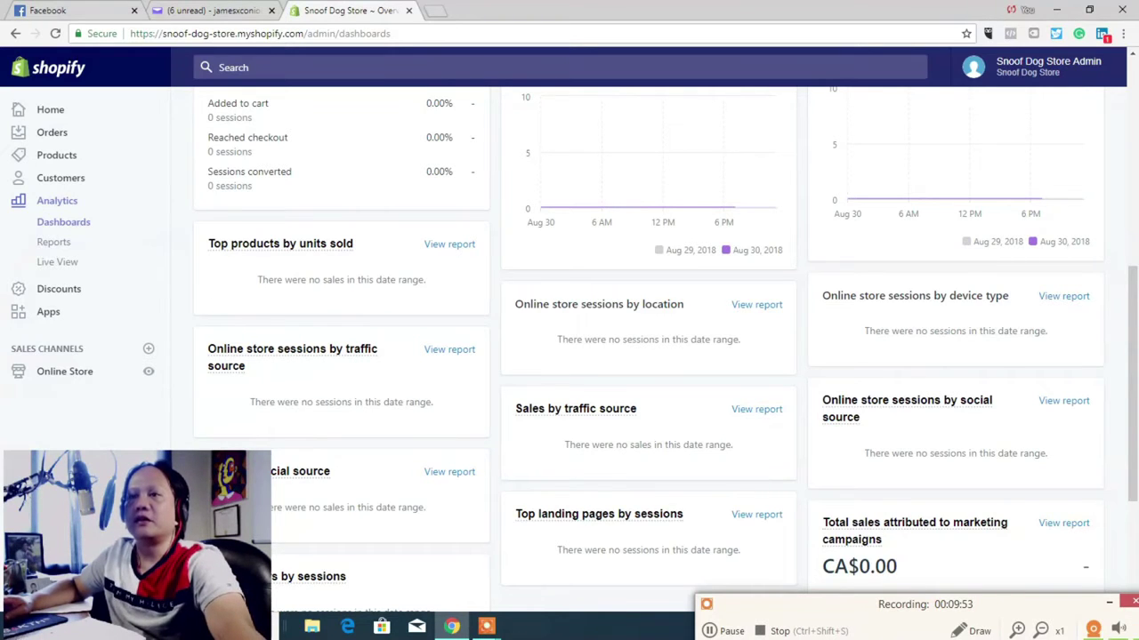
Step: Review the Analytics reports page from the Sales and Acquisition reports through to Custom reports
left_click(53, 241)
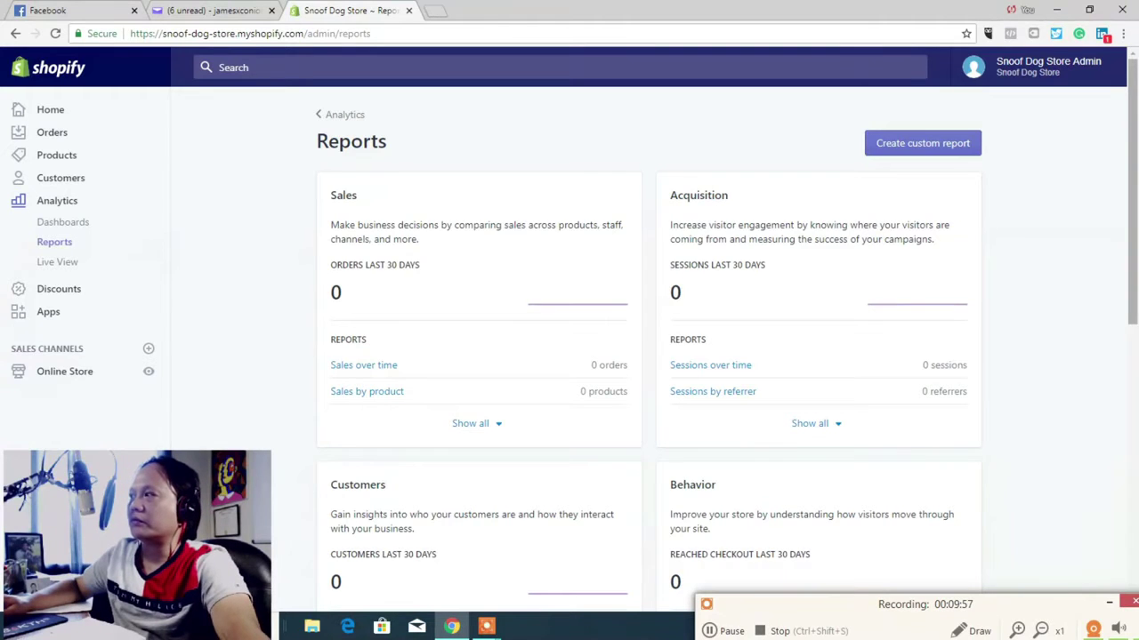
scroll(650, 356, "down", 2)
scroll(649, 356, "down", 2)
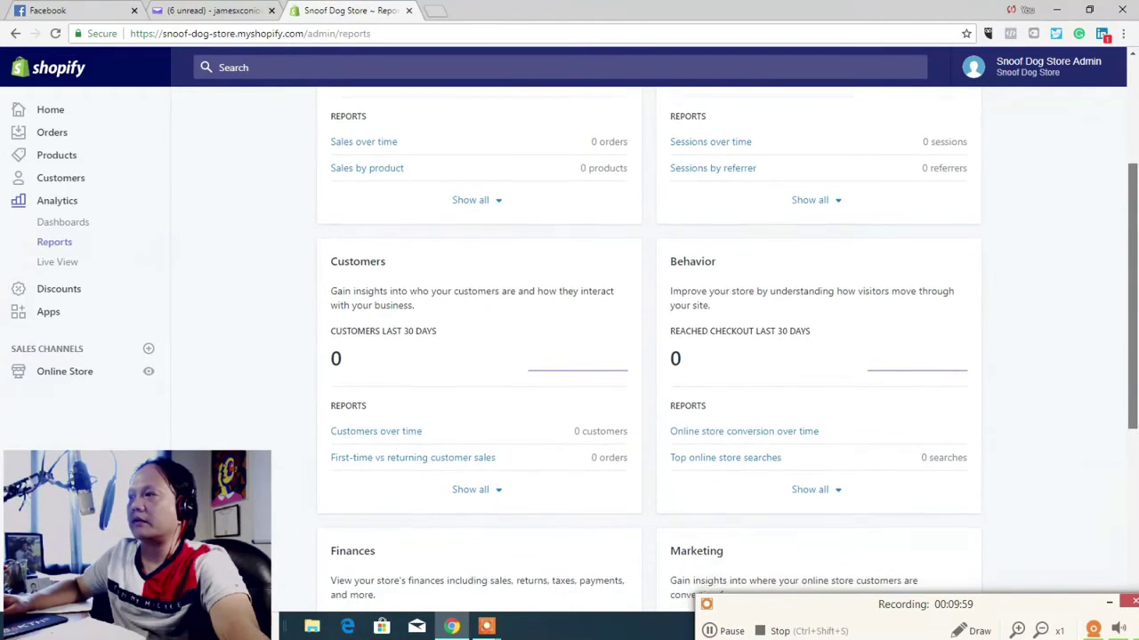
scroll(649, 356, "down", 2)
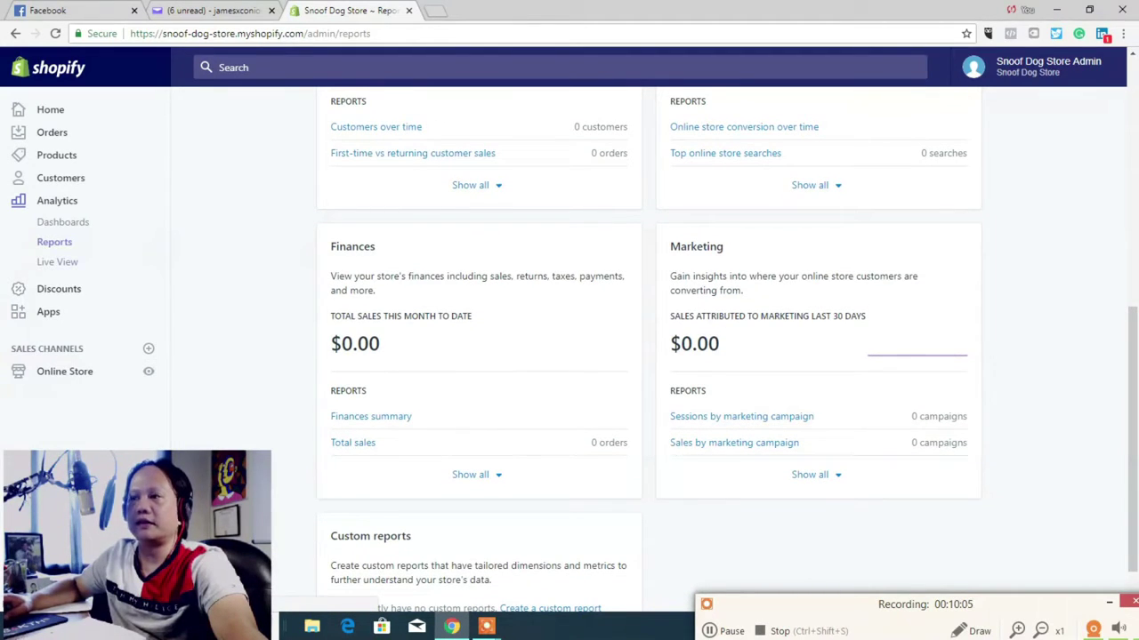
scroll(649, 355, "down", 1)
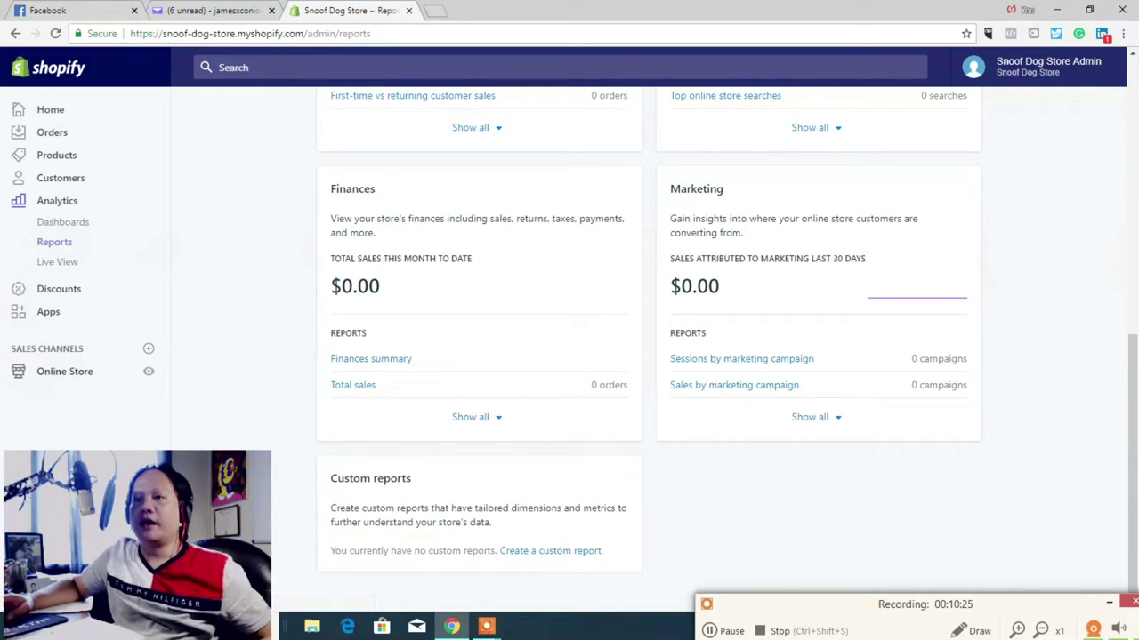
Step: Go to the Online Store themes and open the collection of Shopify's free themes
left_click(64, 370)
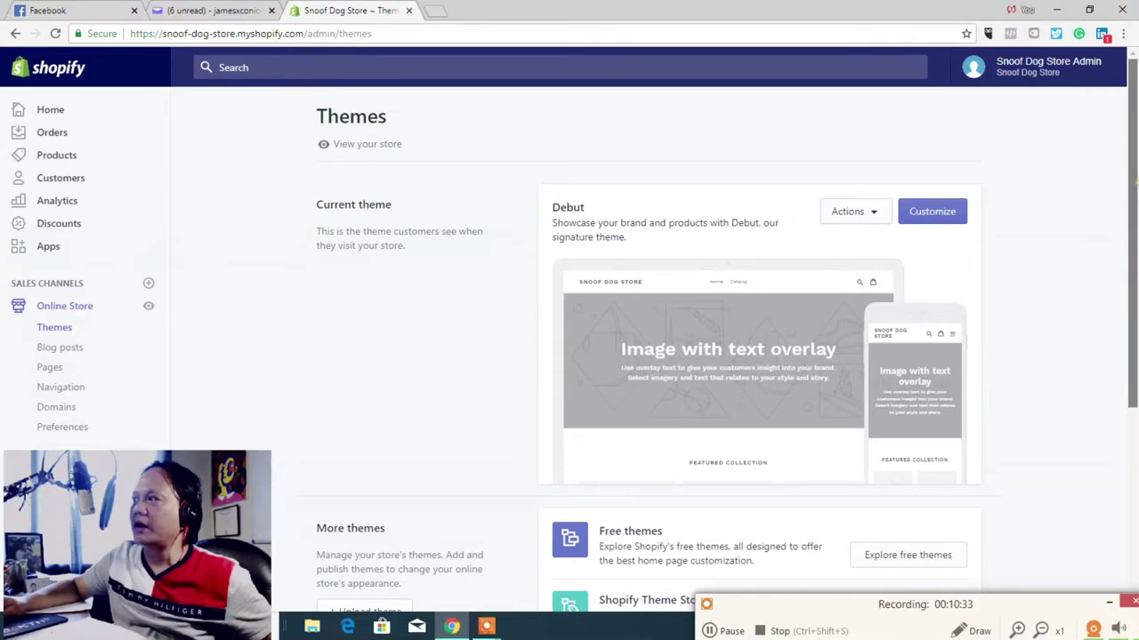
scroll(728, 336, "down", 2)
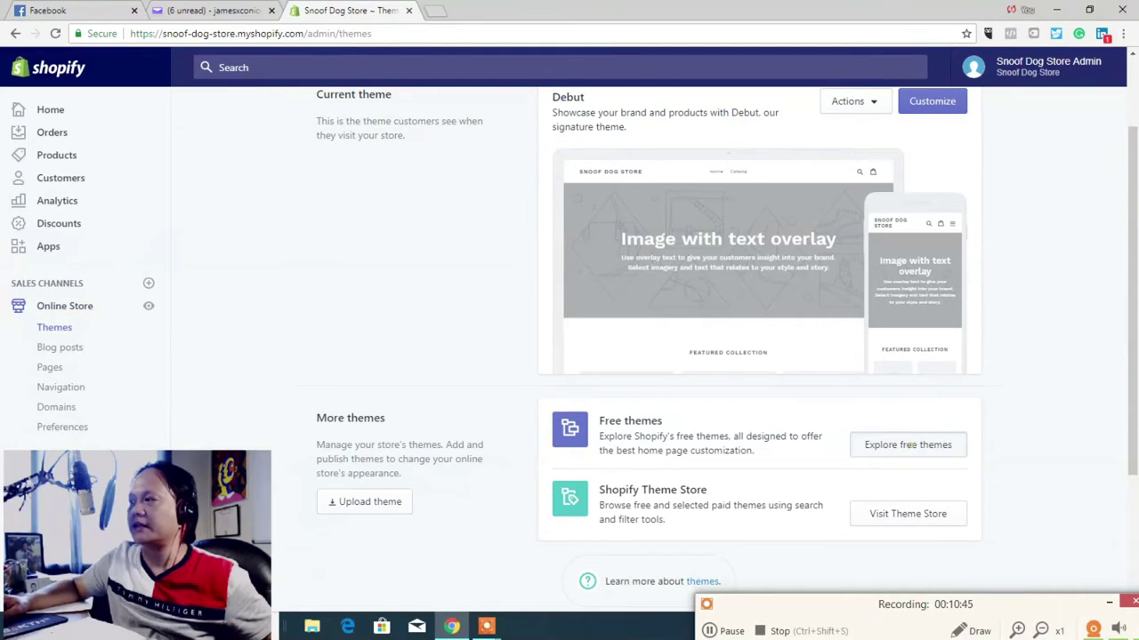
left_click(907, 444)
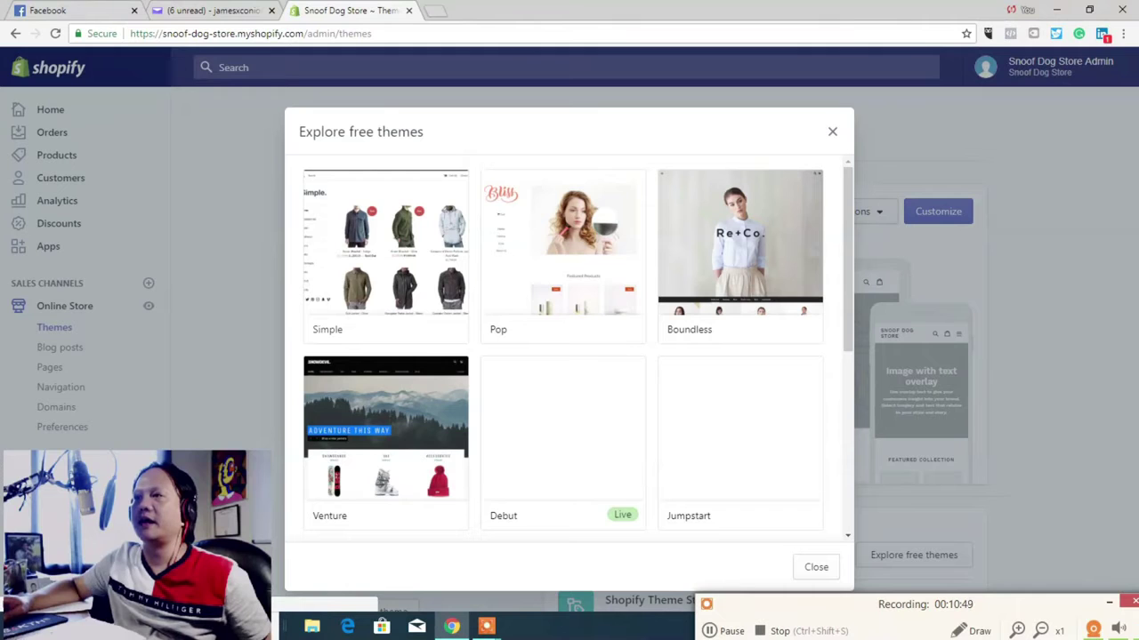
Step: Preview the details of the Simple, Pop and Venture free themes, returning to the theme list after each
left_click(395, 244)
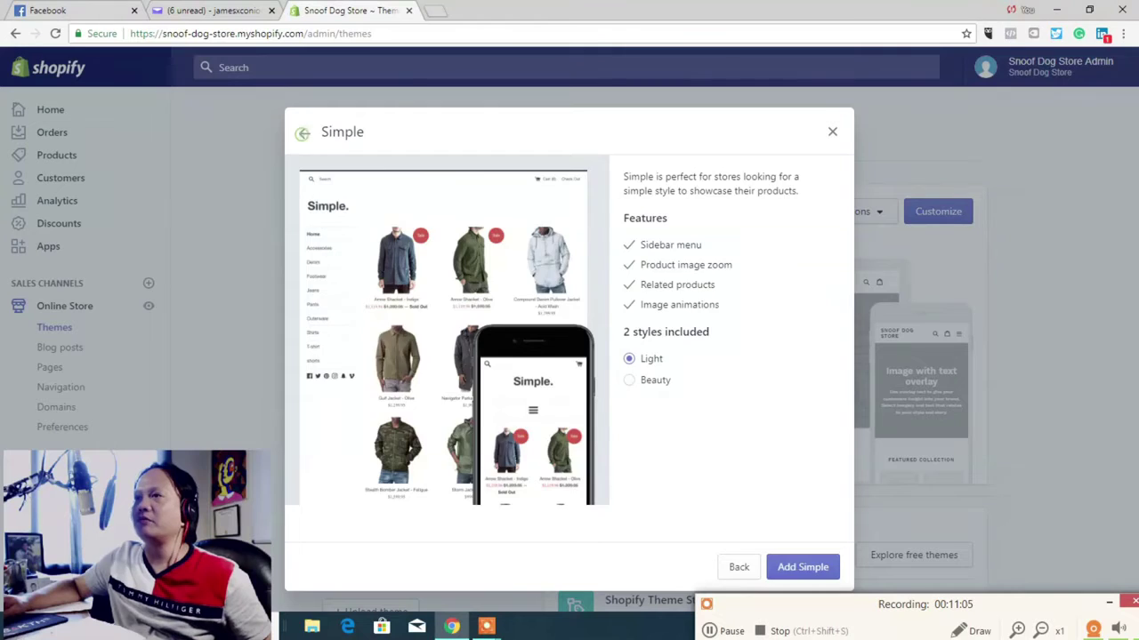
left_click(304, 132)
left_click(563, 249)
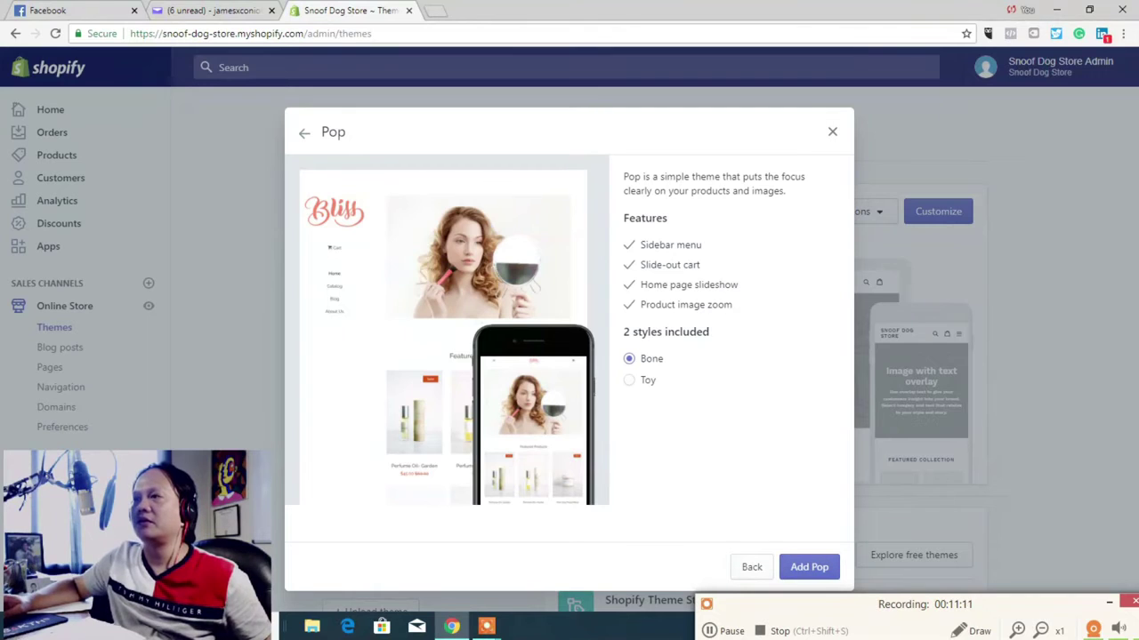
left_click(304, 131)
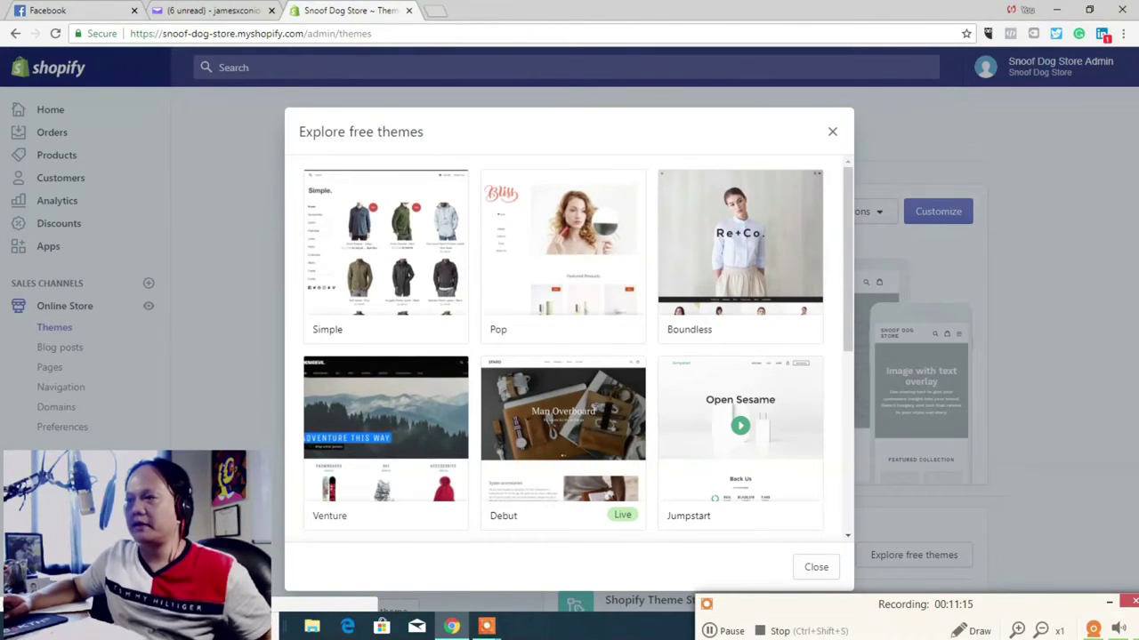
left_click(352, 427)
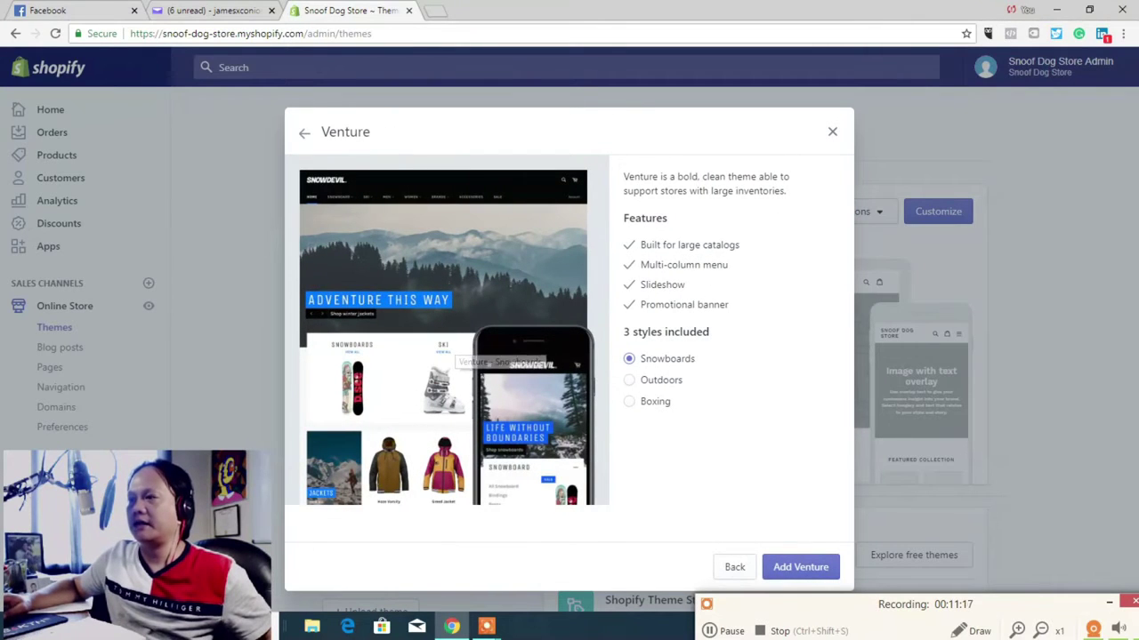
left_click(304, 132)
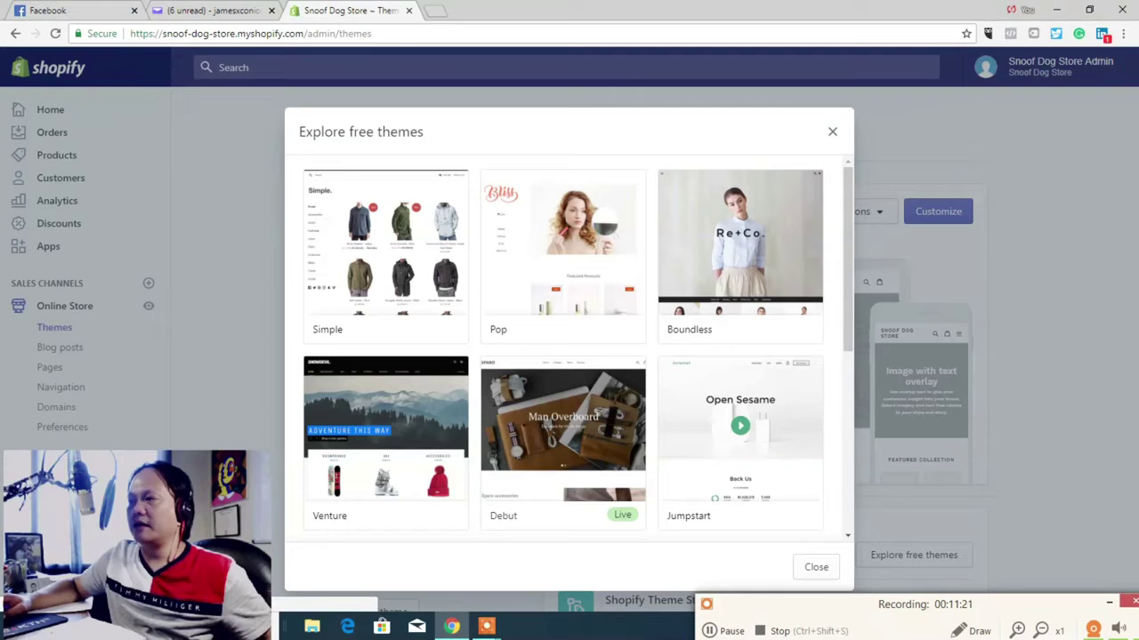
Step: Browse the remaining free themes, preview the Narrative theme's details and return to the theme list
left_click_drag(847, 218, 846, 358)
scroll(578, 347, "down", 1)
scroll(578, 347, "up", 1)
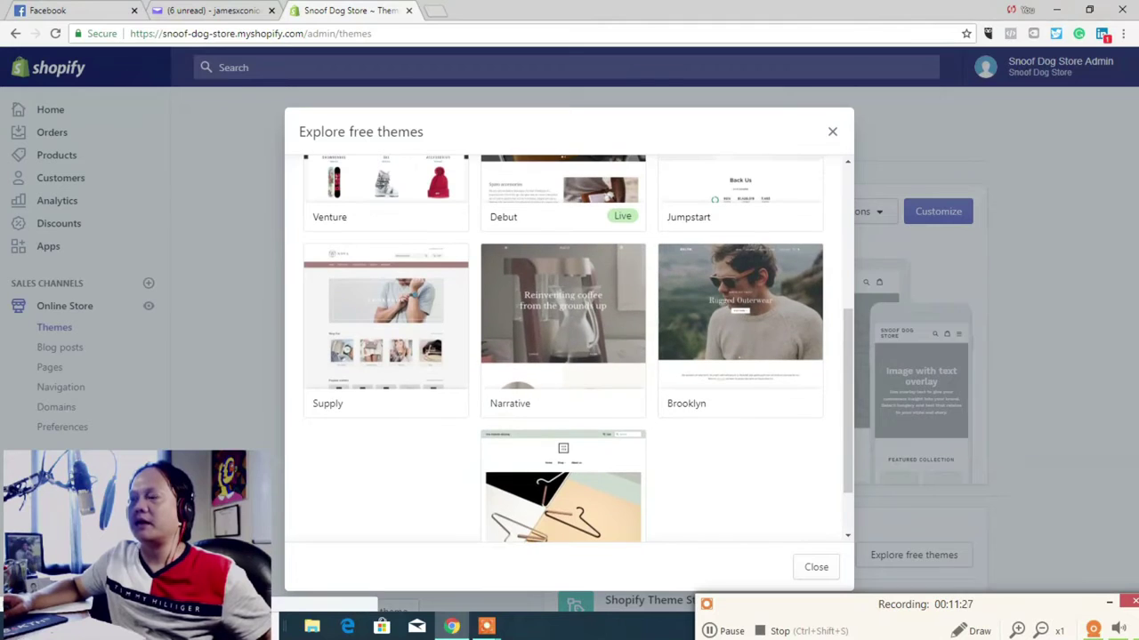
left_click(489, 282)
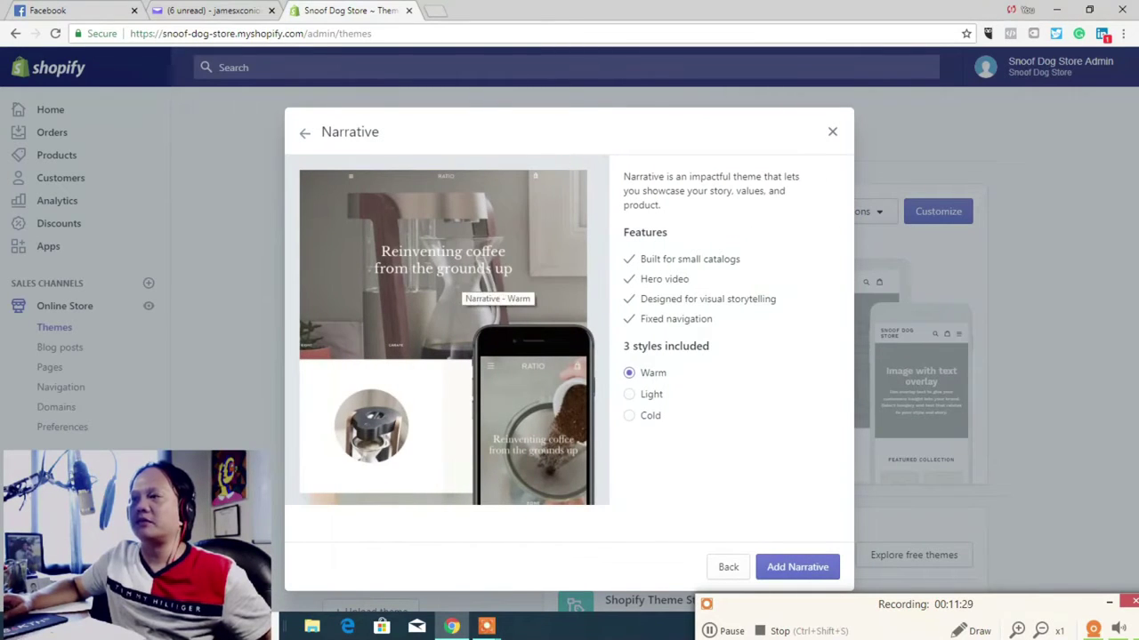
left_click(306, 131)
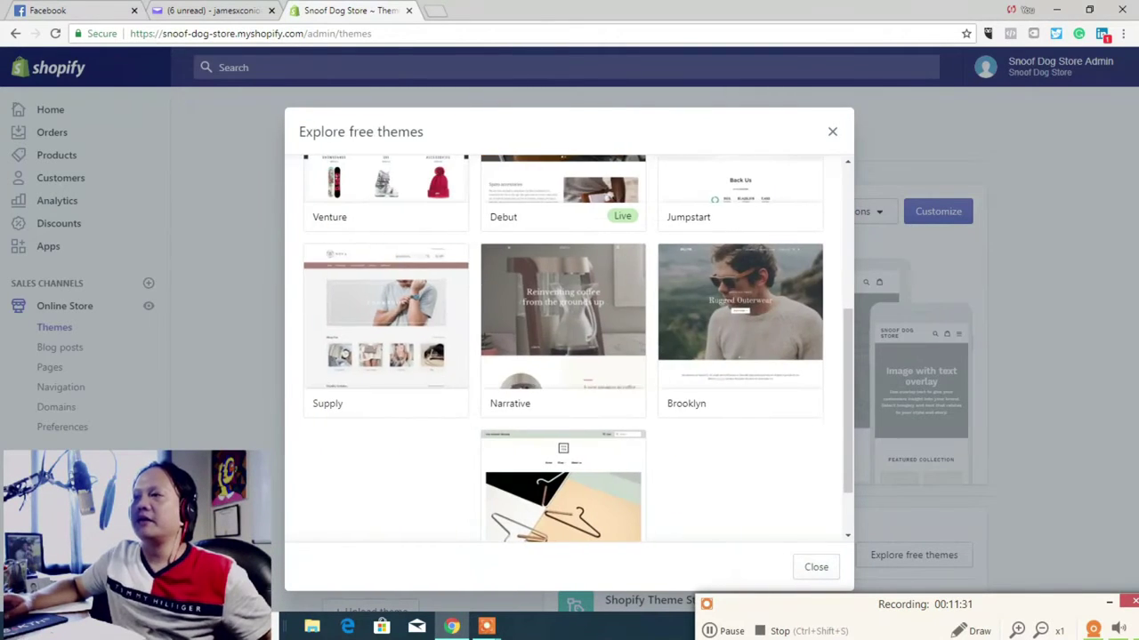
Step: Preview the details of the Supply free theme, return to the theme list and close the free themes collection
left_click(386, 320)
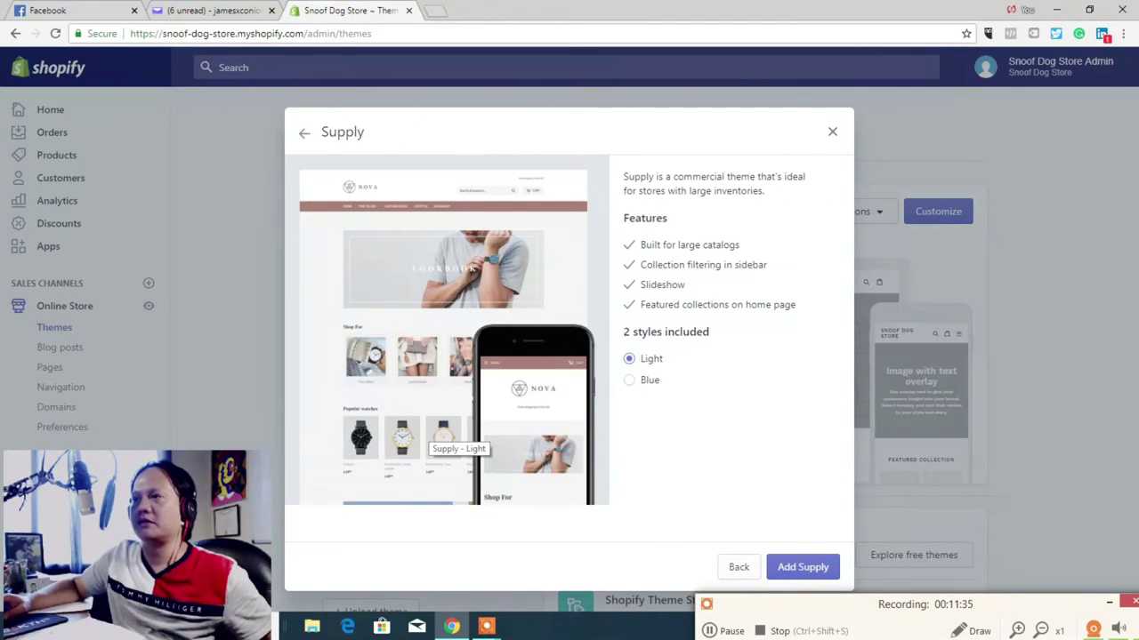
left_click(738, 567)
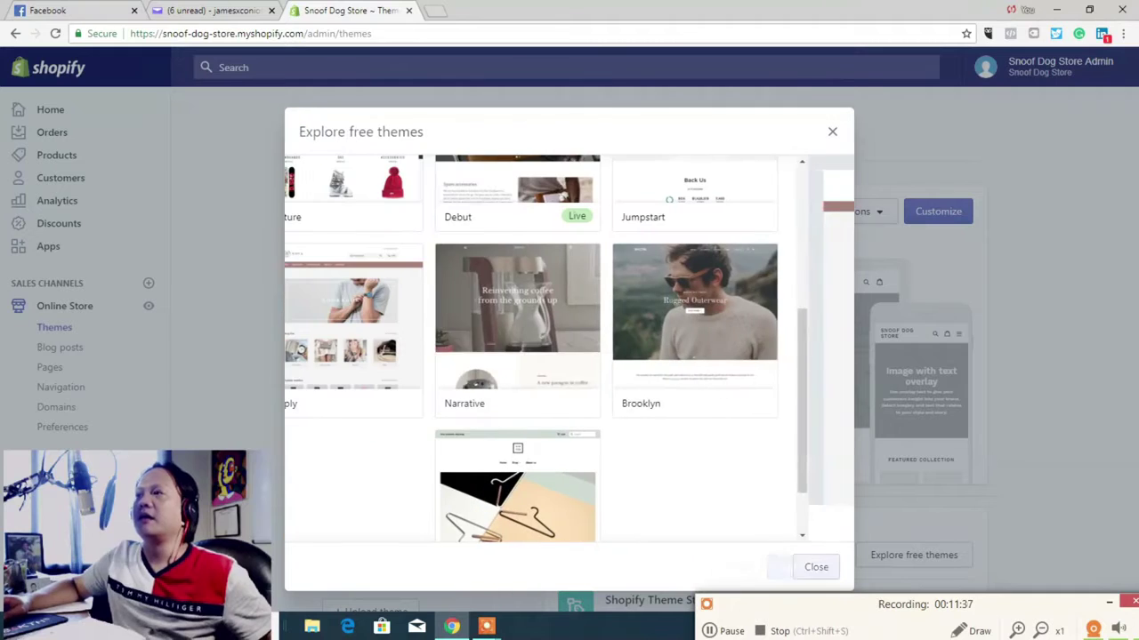
scroll(845, 365, "up", 3)
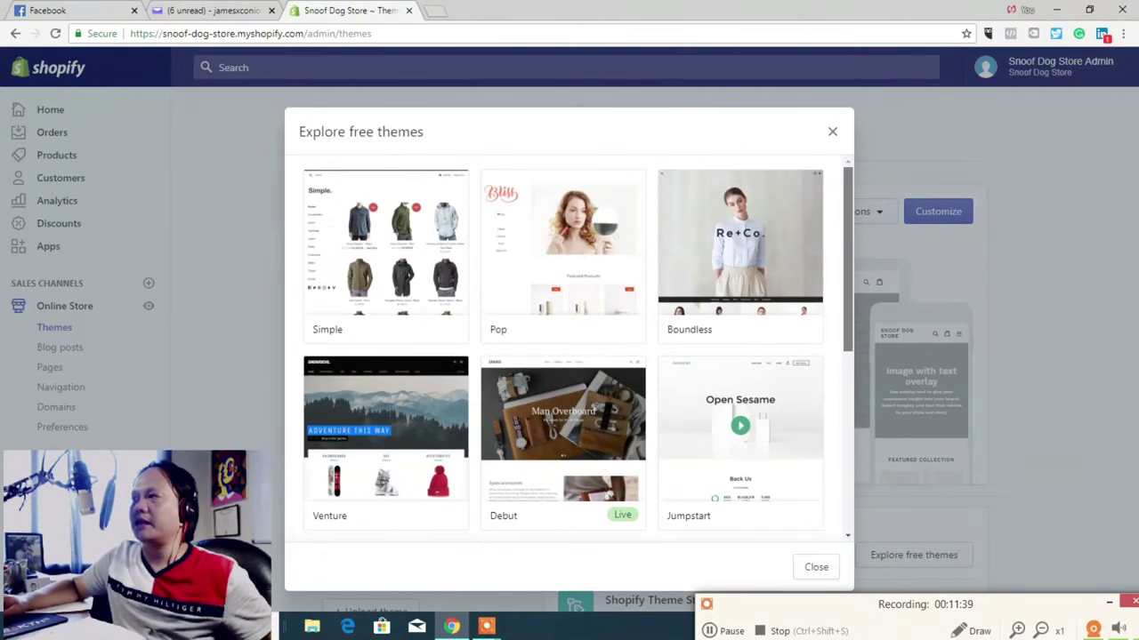
left_click(832, 131)
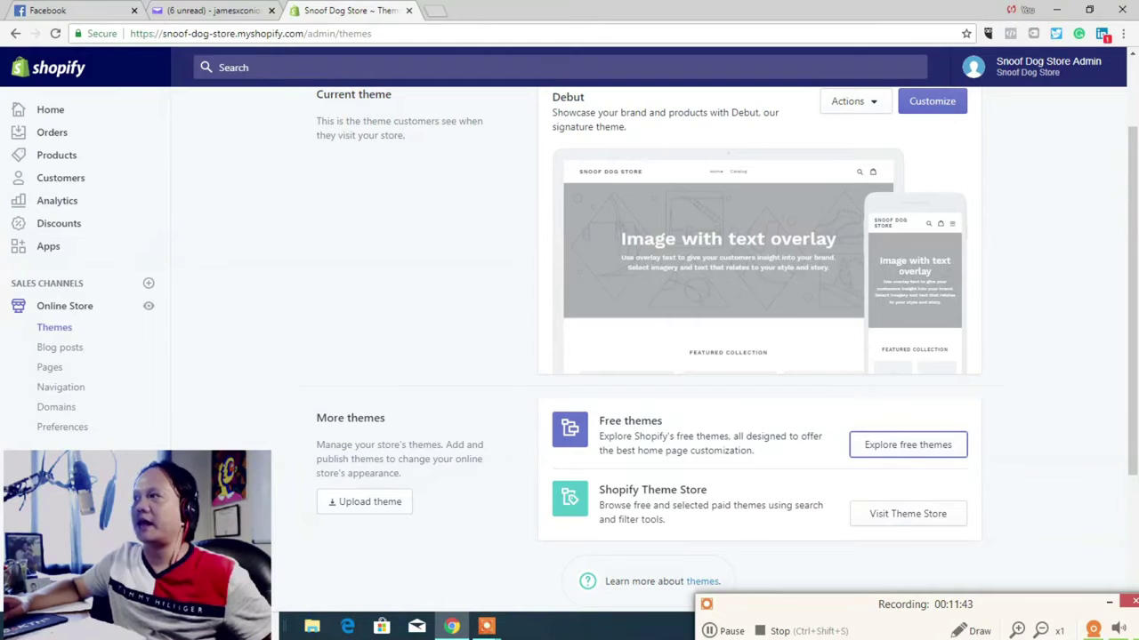
scroll(756, 356, "up", 1)
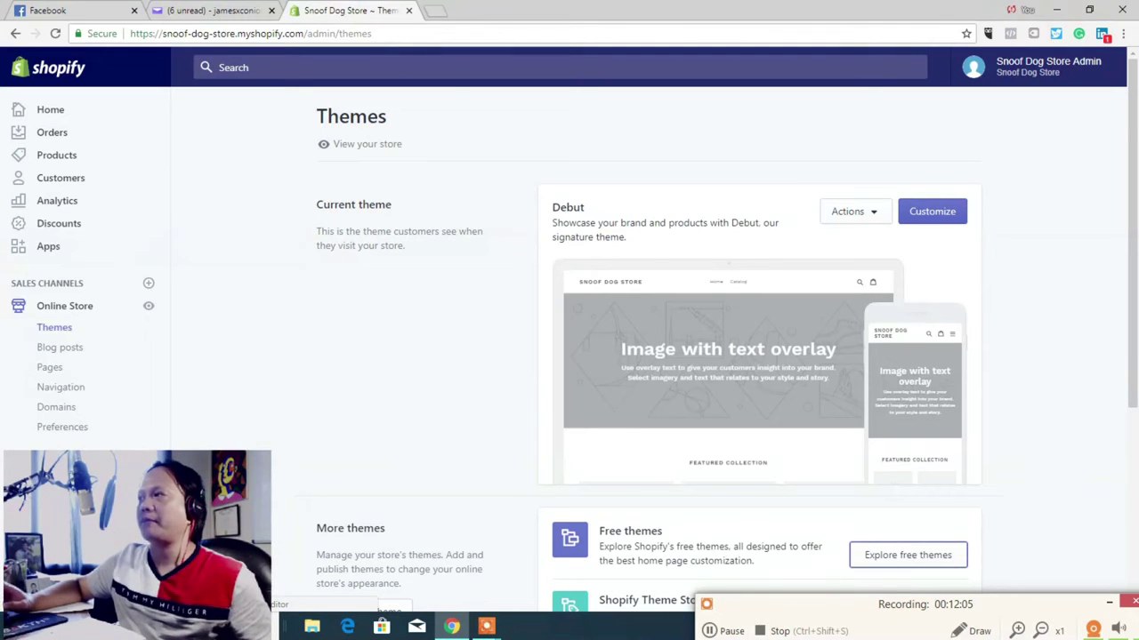
Step: Open the current Debut theme for customization and review its home page preview from the header to the slideshow
left_click(931, 211)
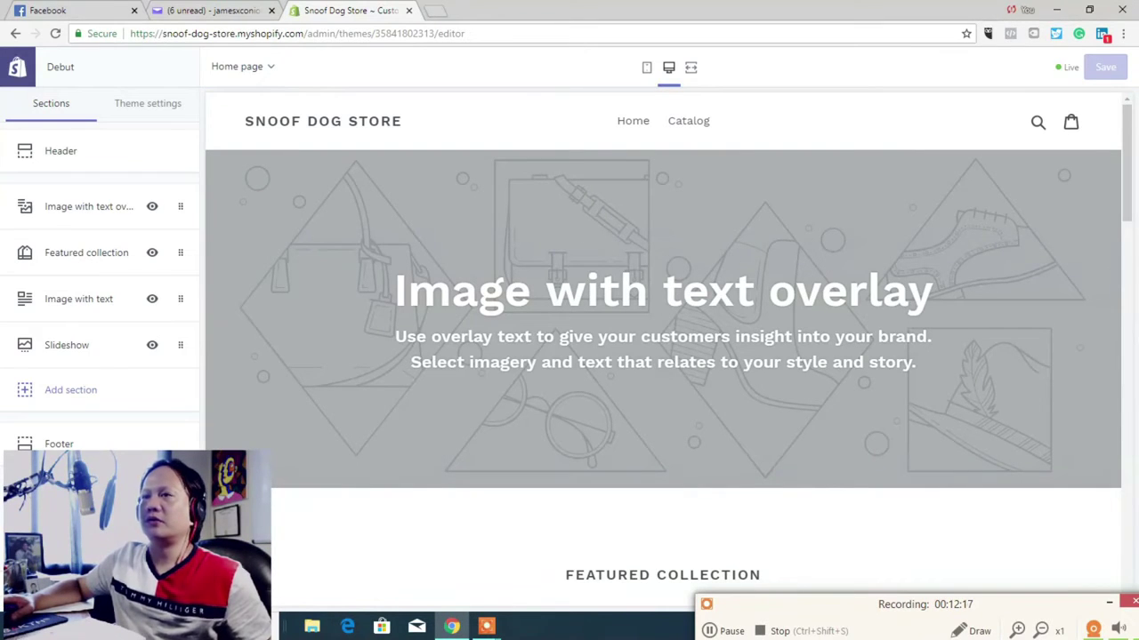
scroll(663, 356, "down", 5)
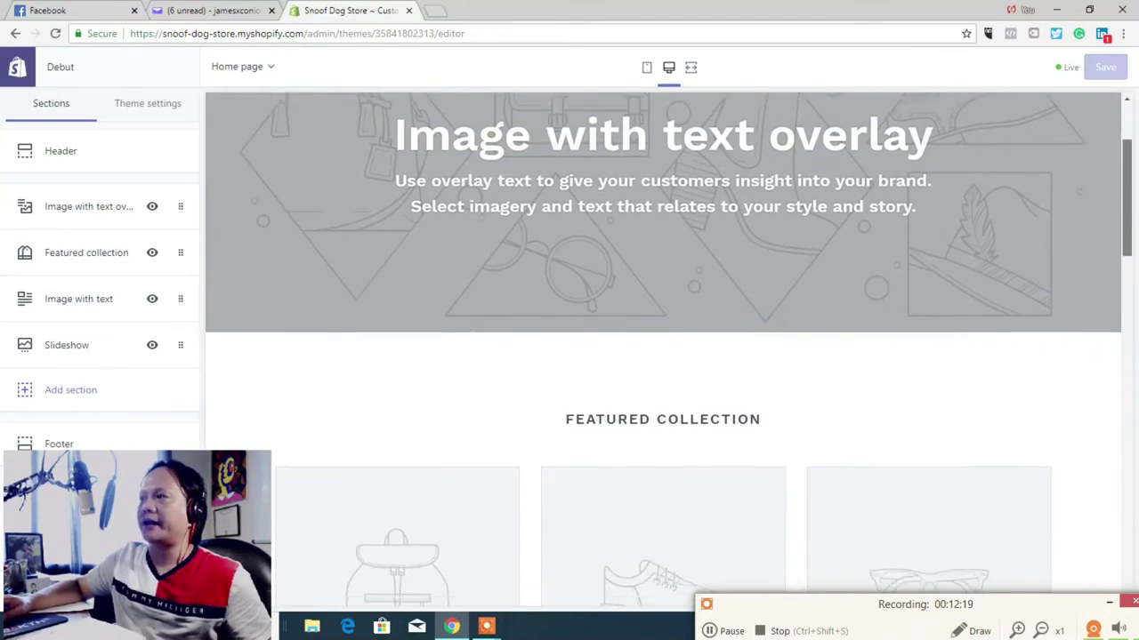
scroll(662, 356, "down", 2)
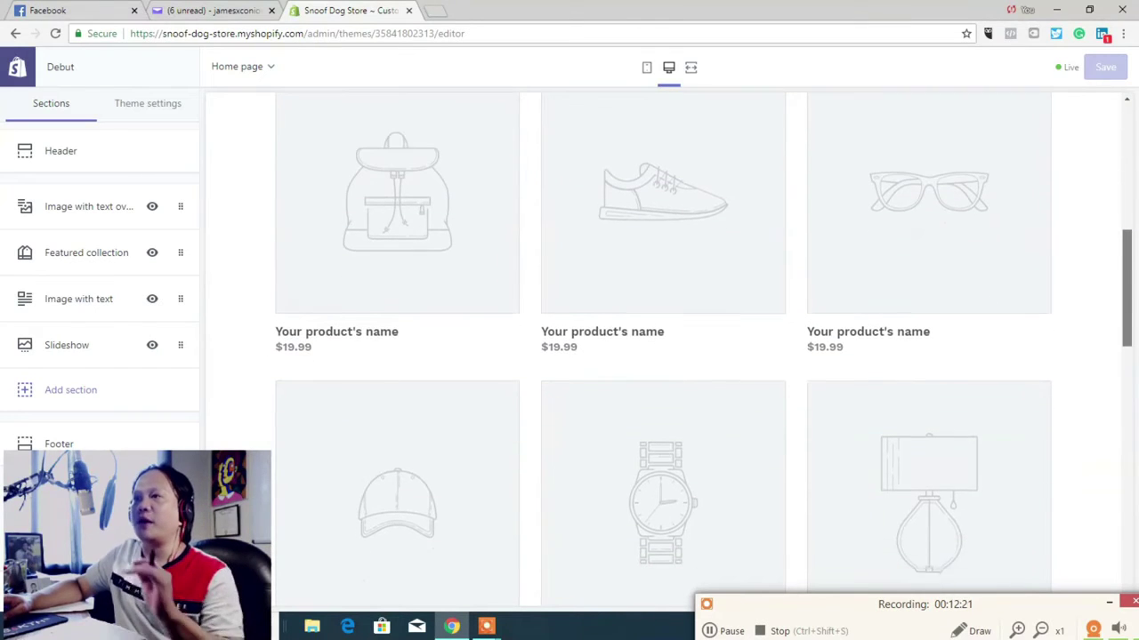
scroll(663, 356, "down", 3)
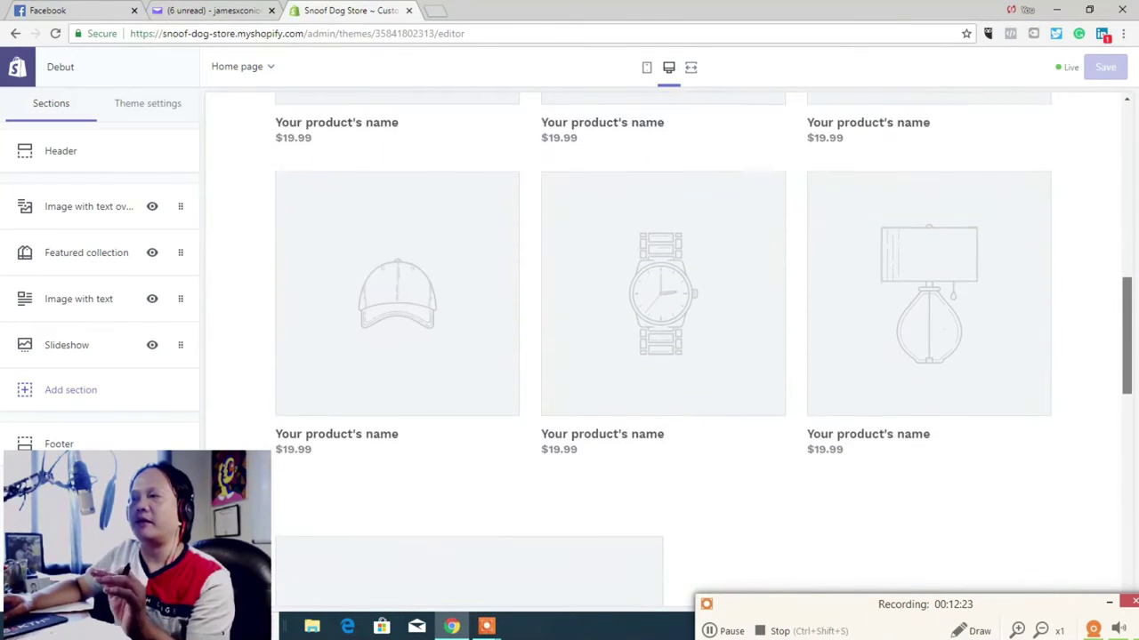
scroll(662, 356, "down", 5)
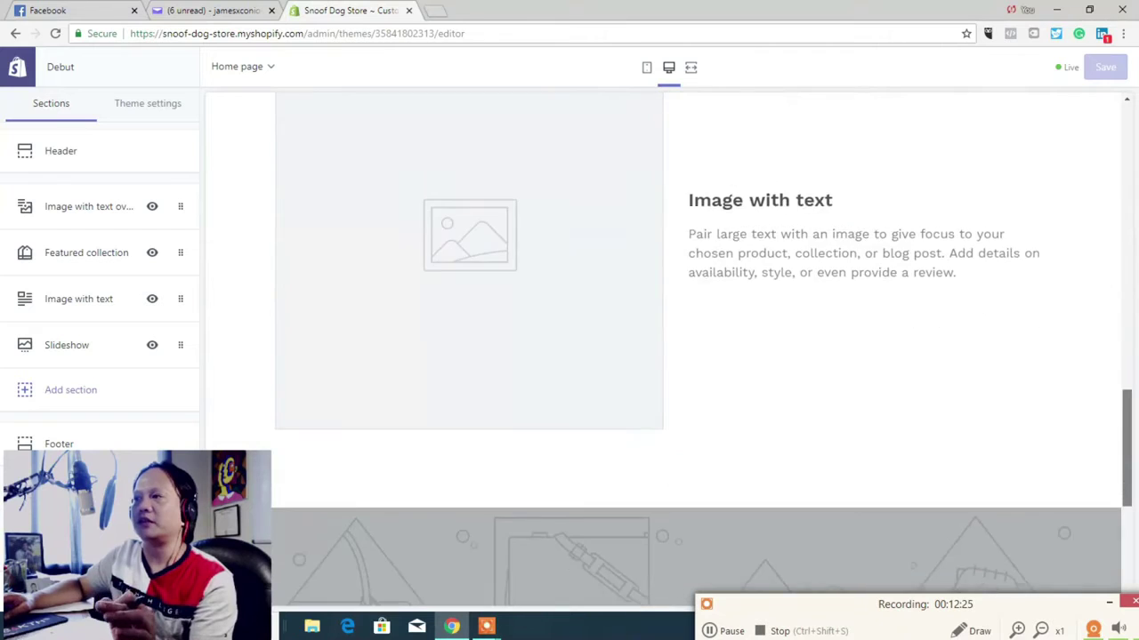
scroll(662, 356, "down", 1)
scroll(662, 356, "up", 10)
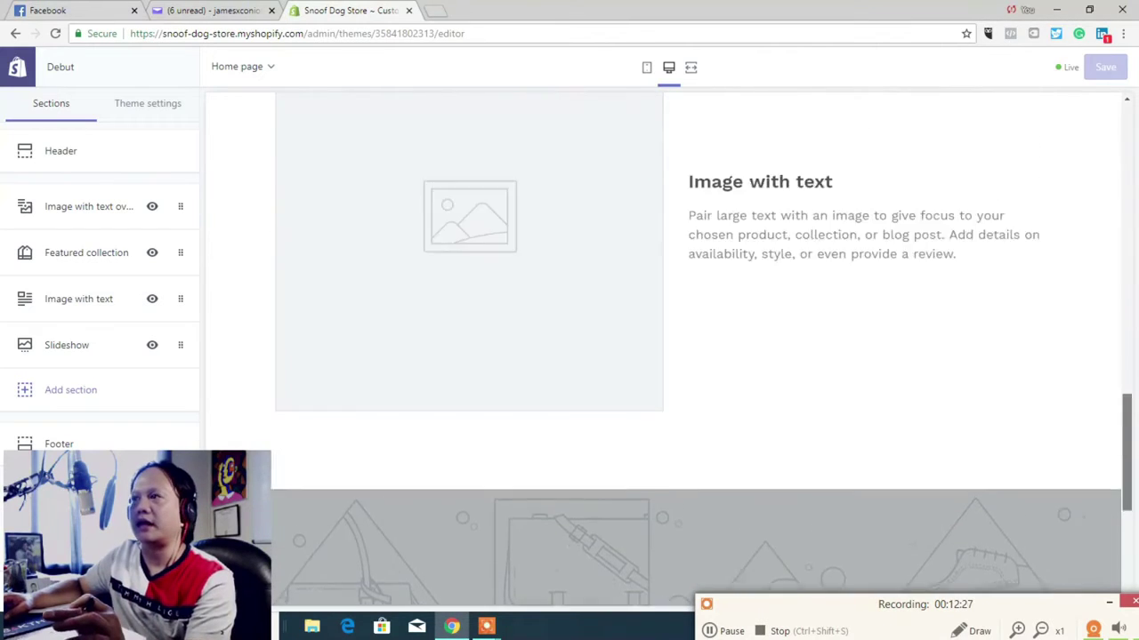
scroll(663, 355, "up", 3)
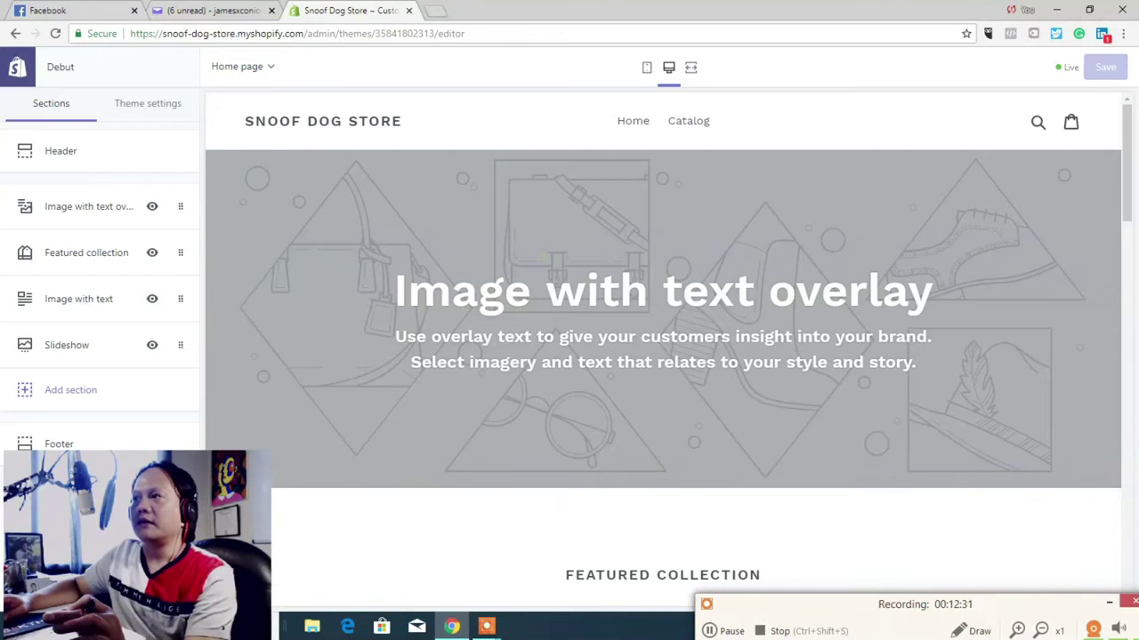
Step: Go to the store's Catalog page in the preview and look through the product grid to the footer
left_click(632, 121)
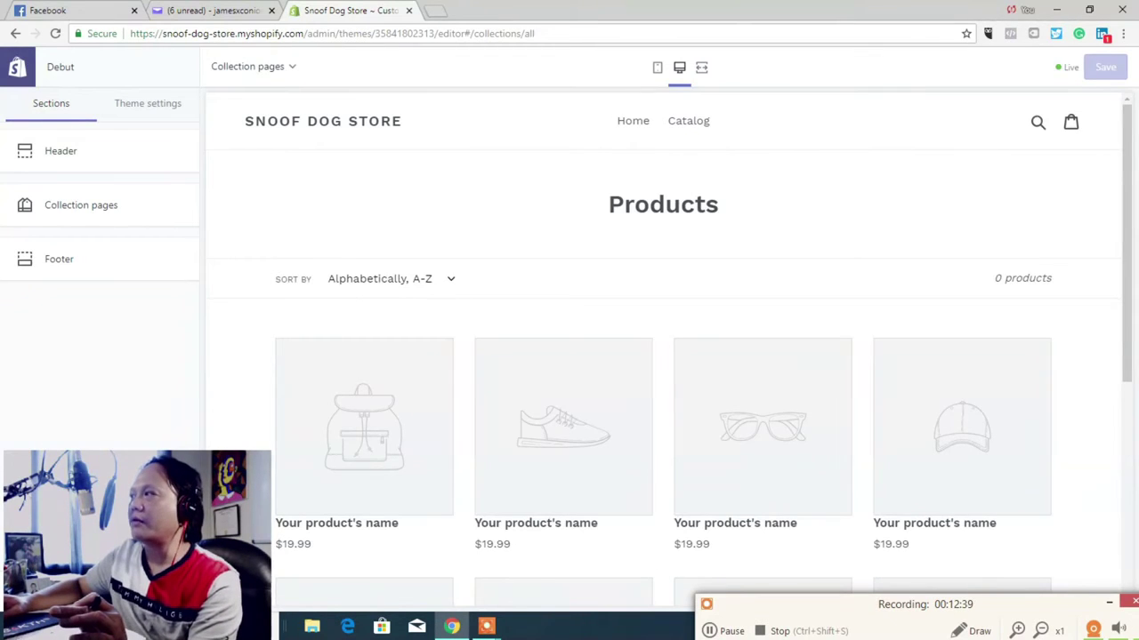
scroll(1126, 186, "down", 3)
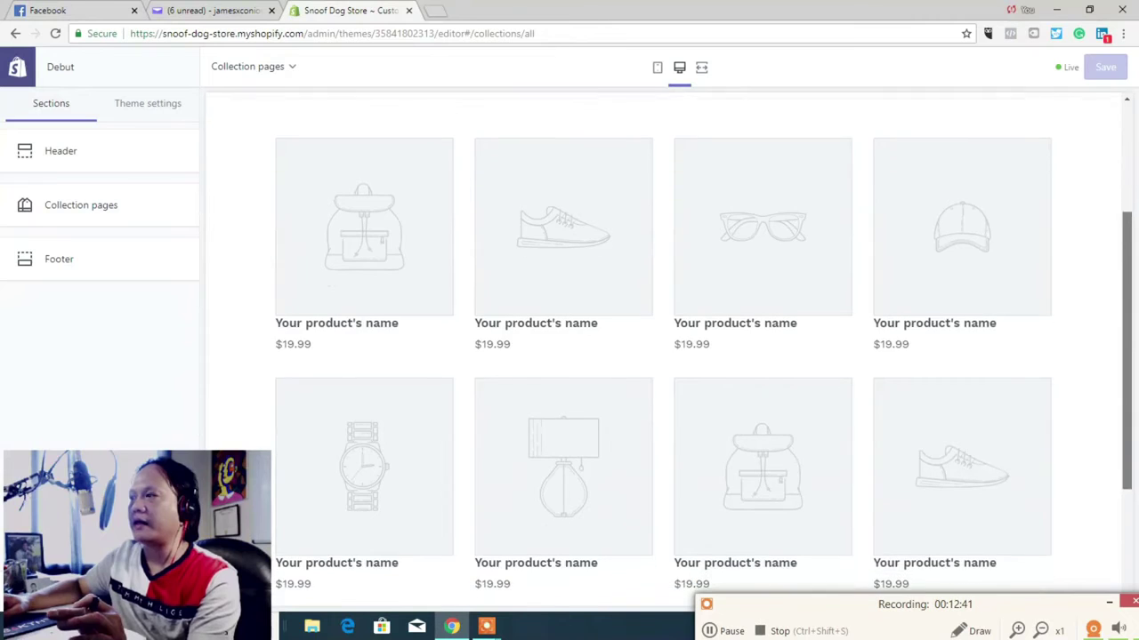
scroll(662, 338, "down", 3)
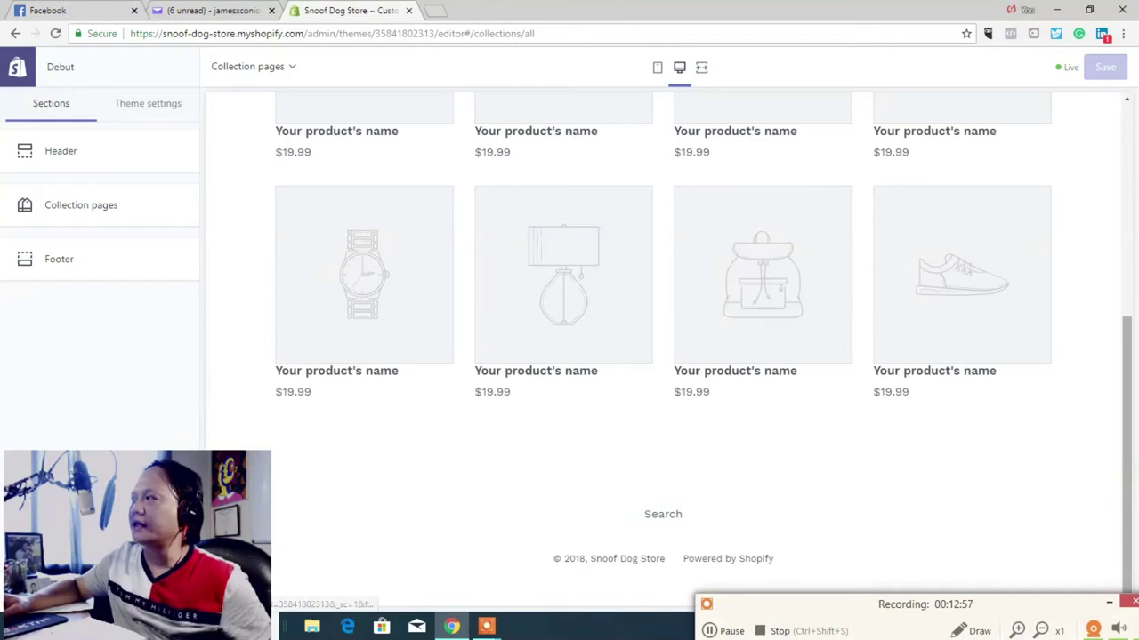
scroll(662, 356, "up", 10)
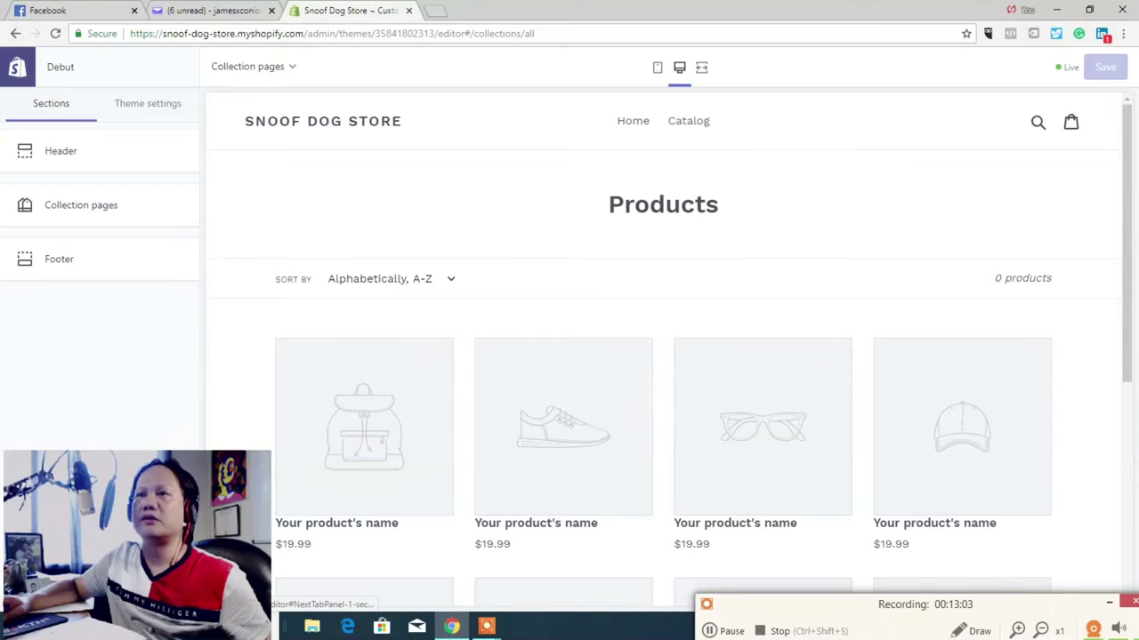
Step: Review the Header section's logo and menu settings and return to the section list
left_click(62, 151)
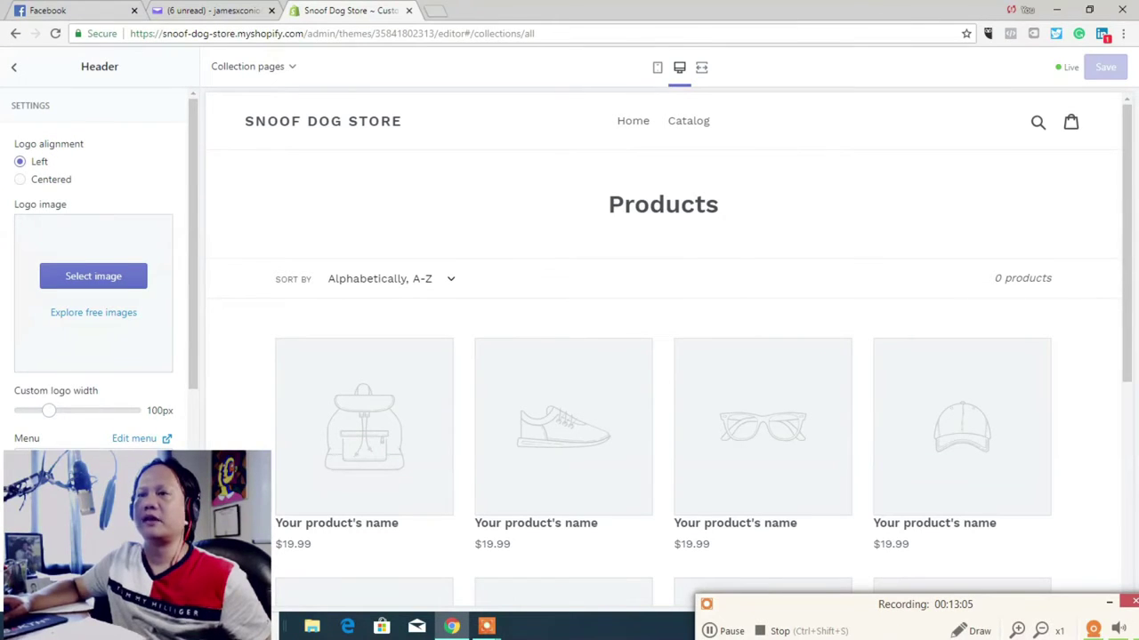
scroll(98, 267, "down", 3)
scroll(97, 267, "down", 1)
scroll(98, 267, "up", 6)
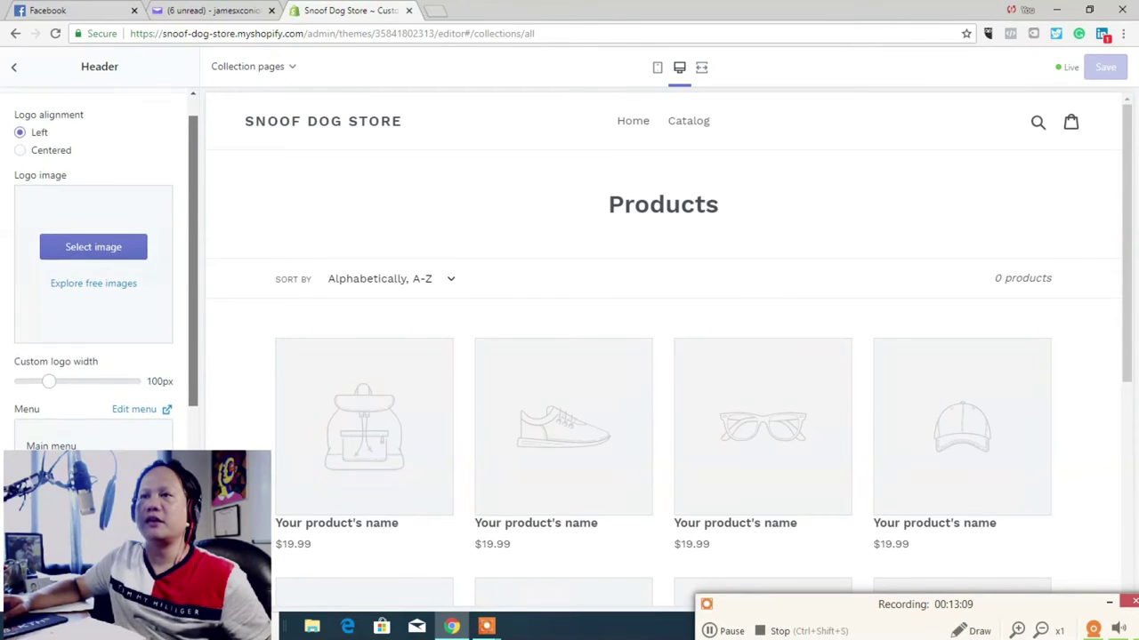
left_click(14, 66)
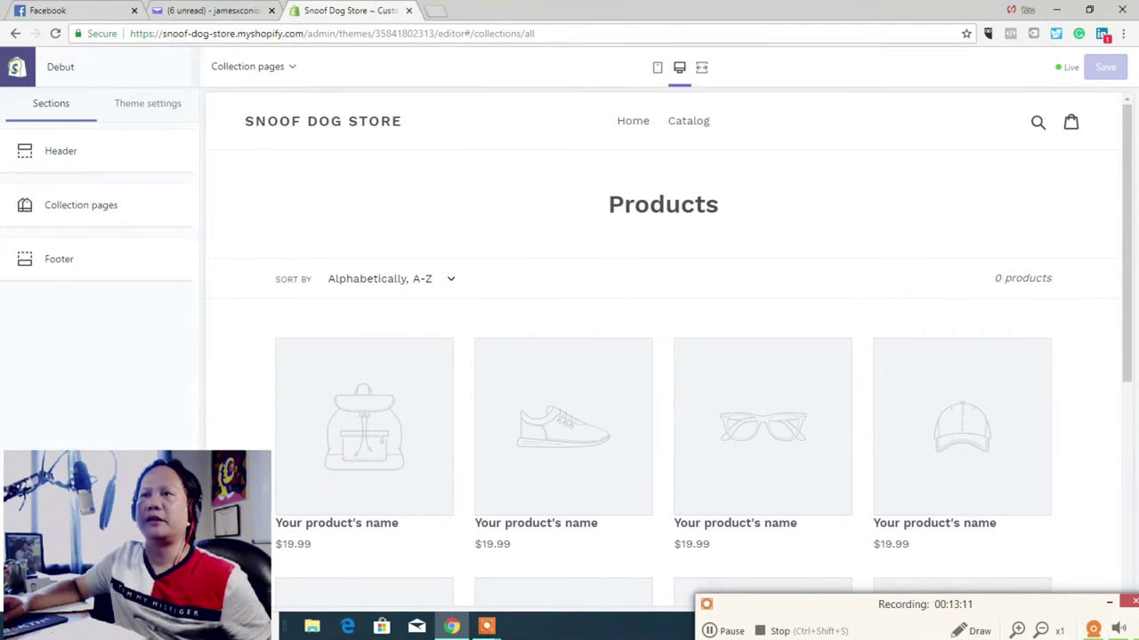
Step: Set the collection pages' grid to 2 products per row, check the product preview and return to the section list
left_click(98, 203)
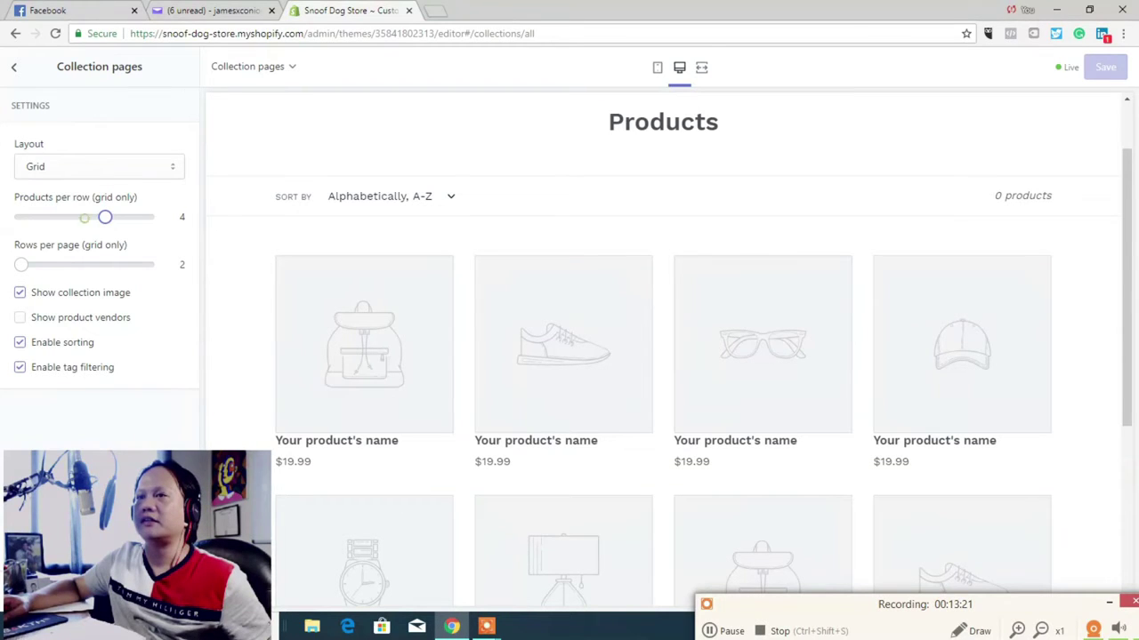
left_click_drag(105, 217, 63, 217)
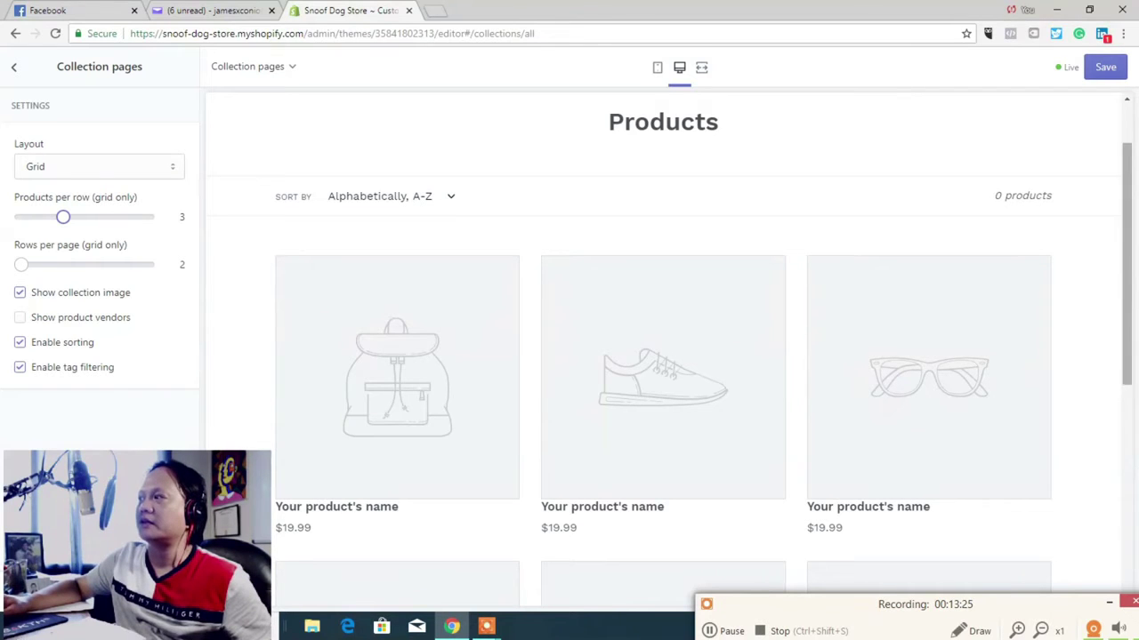
scroll(663, 356, "down", 3)
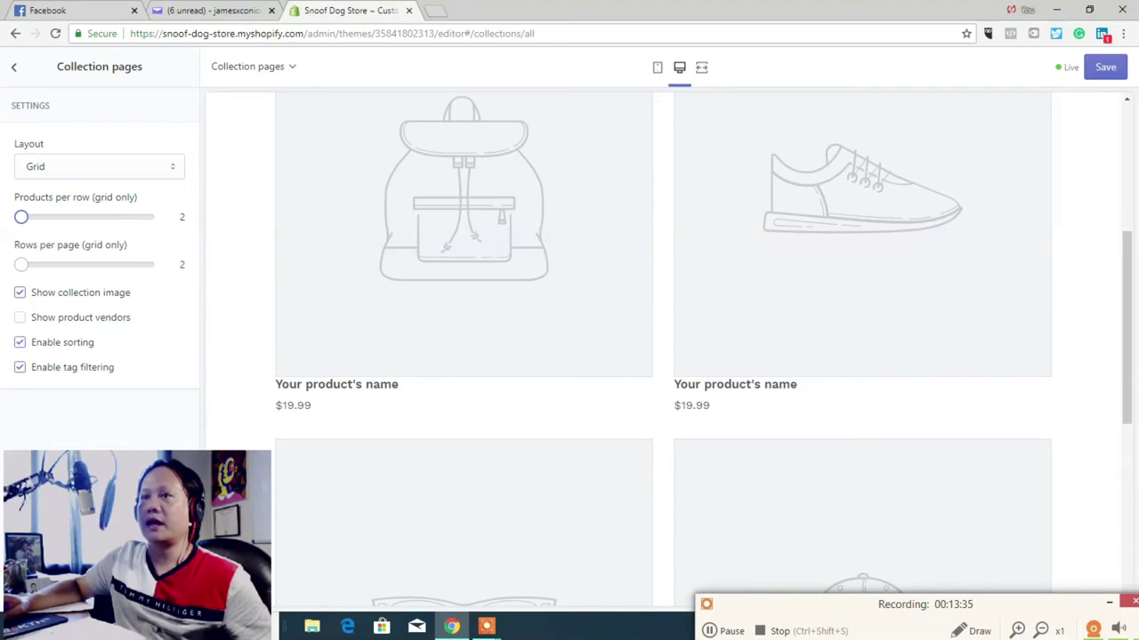
scroll(663, 346, "up", 5)
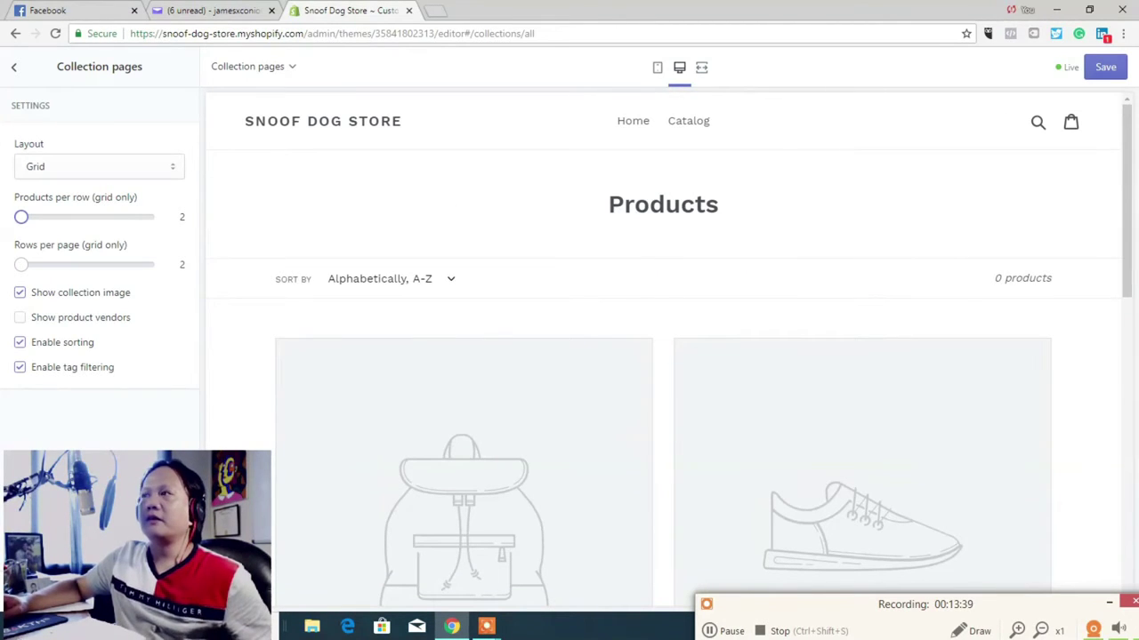
left_click(14, 67)
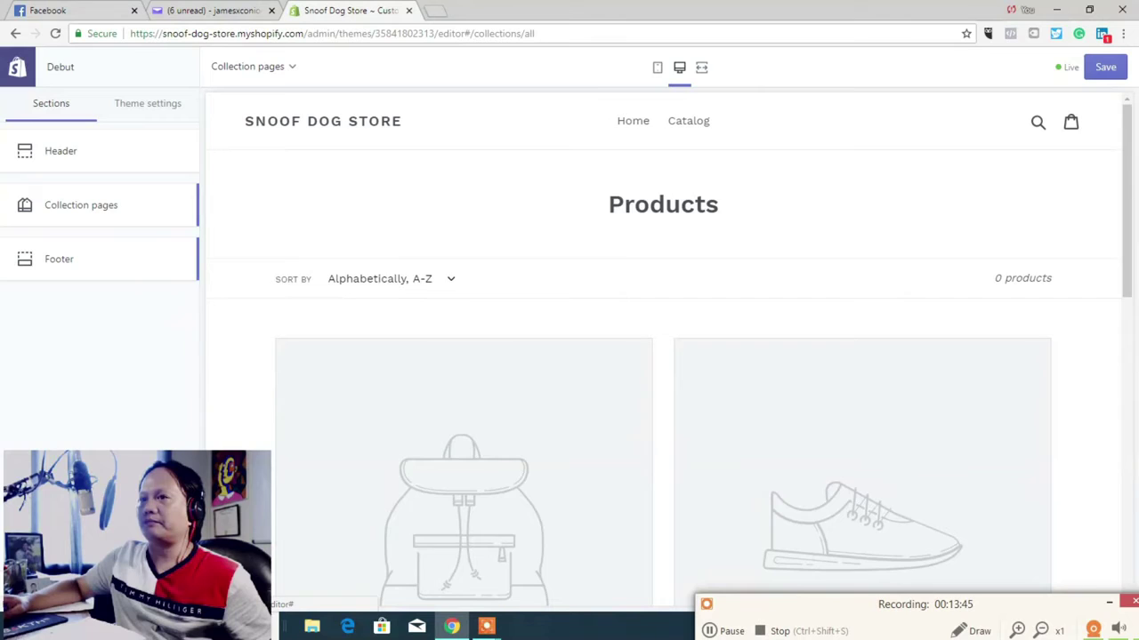
Step: Look over the Footer section's menu settings and switch from the sections to the general theme settings
left_click(124, 261)
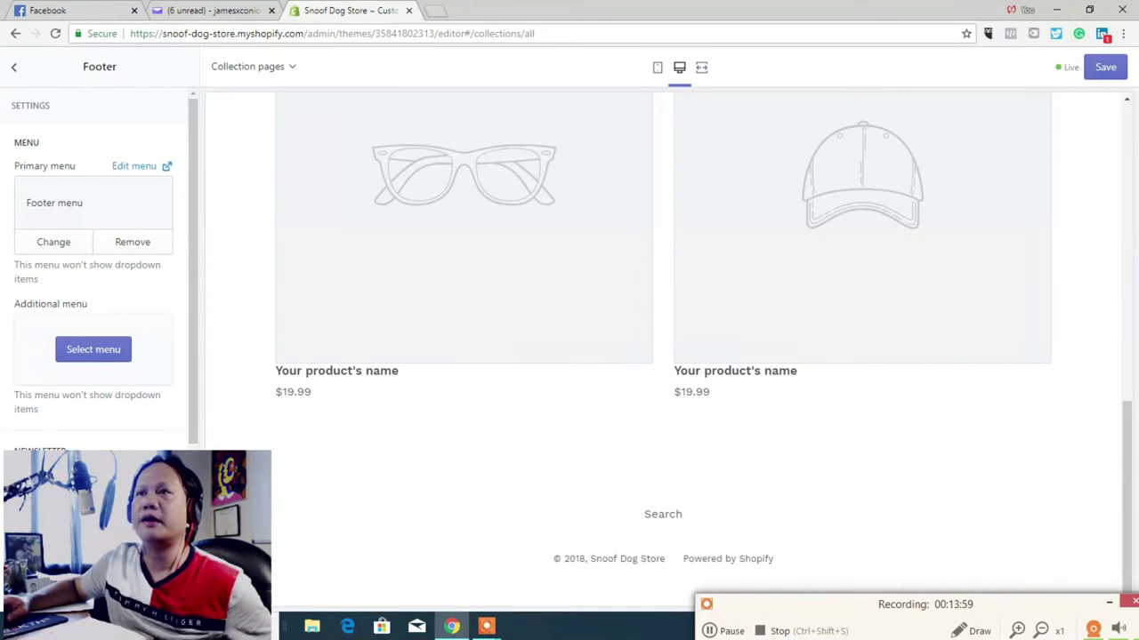
left_click(13, 66)
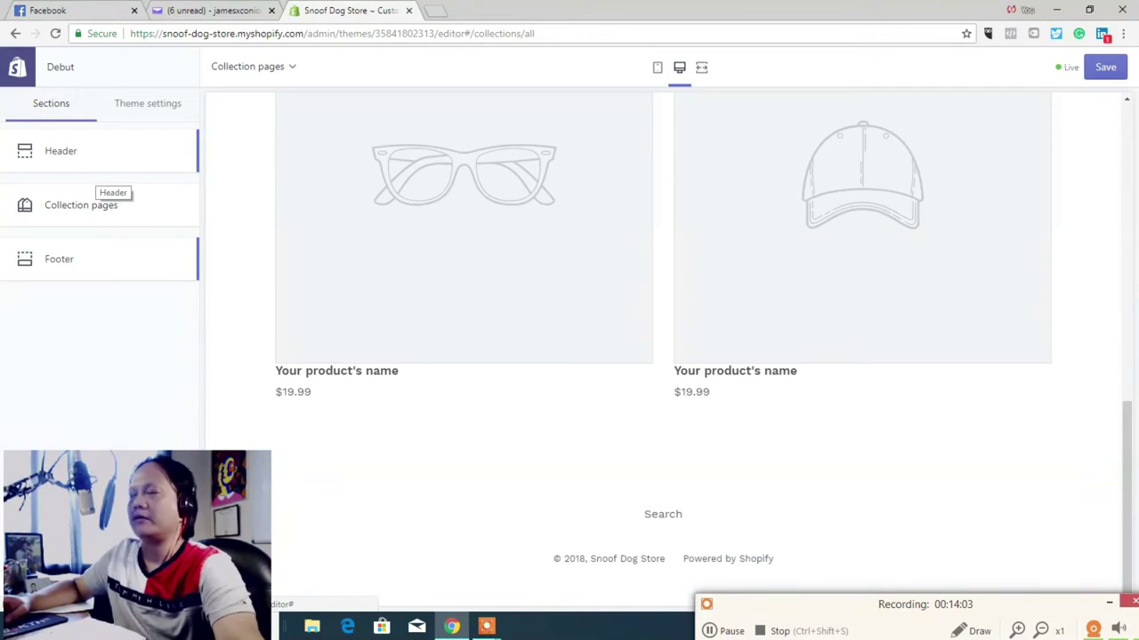
left_click(142, 104)
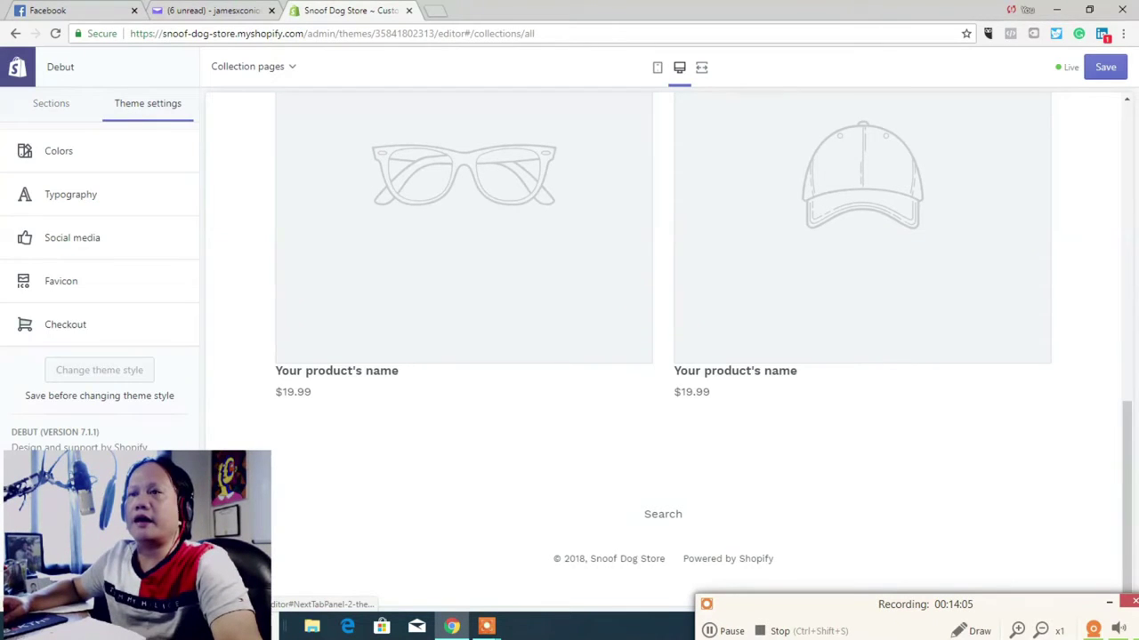
Step: Examine the Social media settings, including sharing image, sharing options and account fields, and return to the theme settings list
left_click(72, 237)
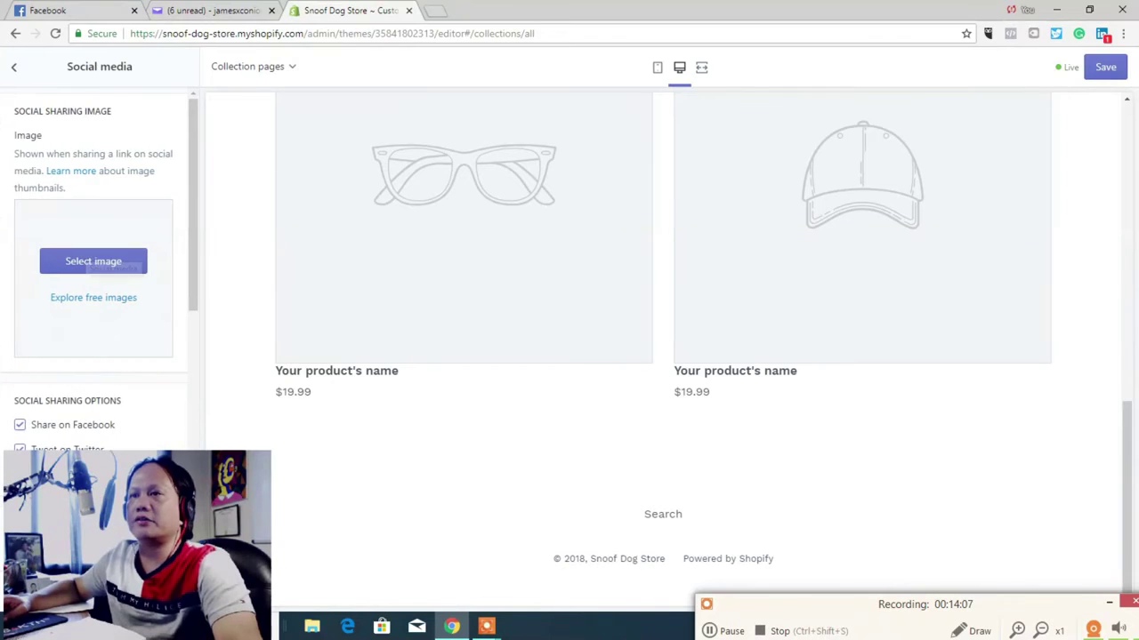
scroll(191, 246, "down", 2)
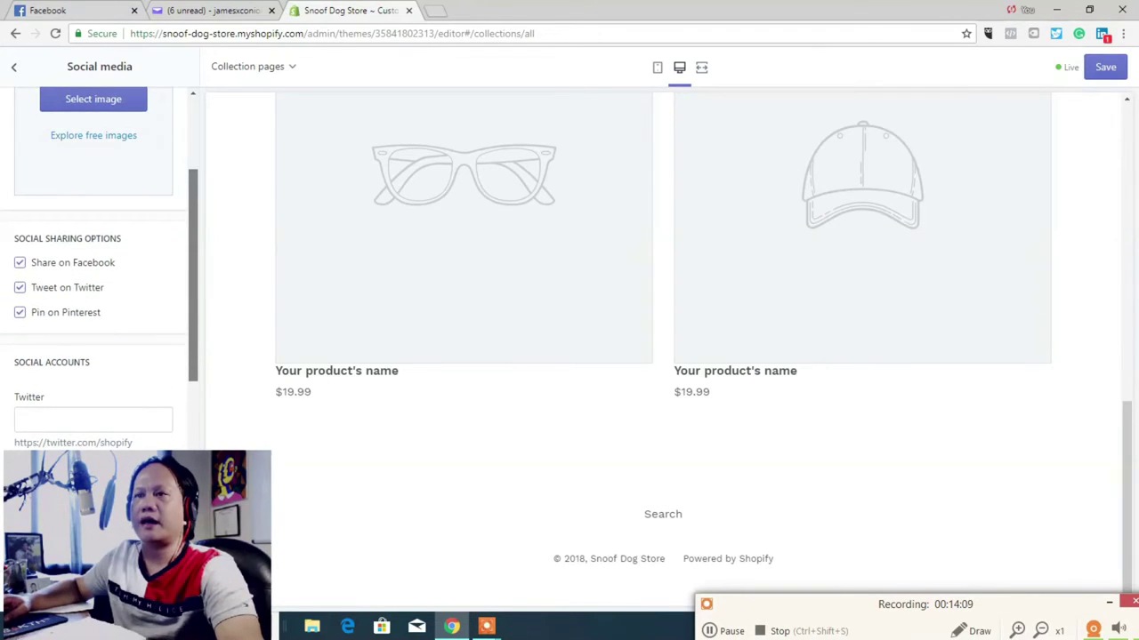
scroll(100, 267, "down", 3)
left_click(107, 278)
left_click(76, 342)
left_click(69, 409)
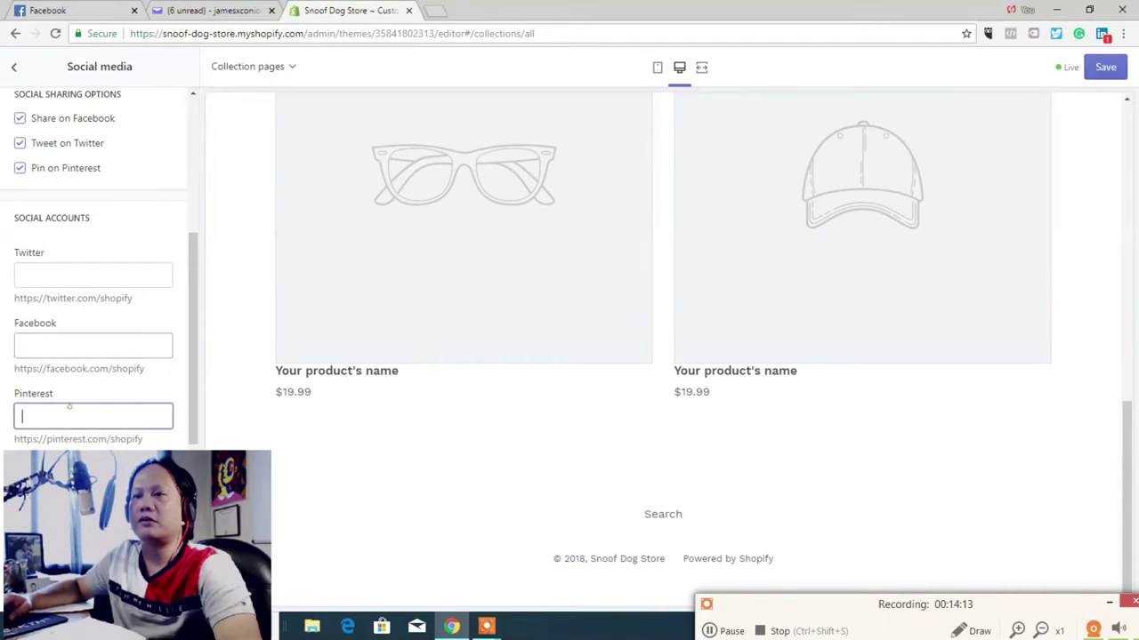
left_click_drag(193, 329, 193, 387)
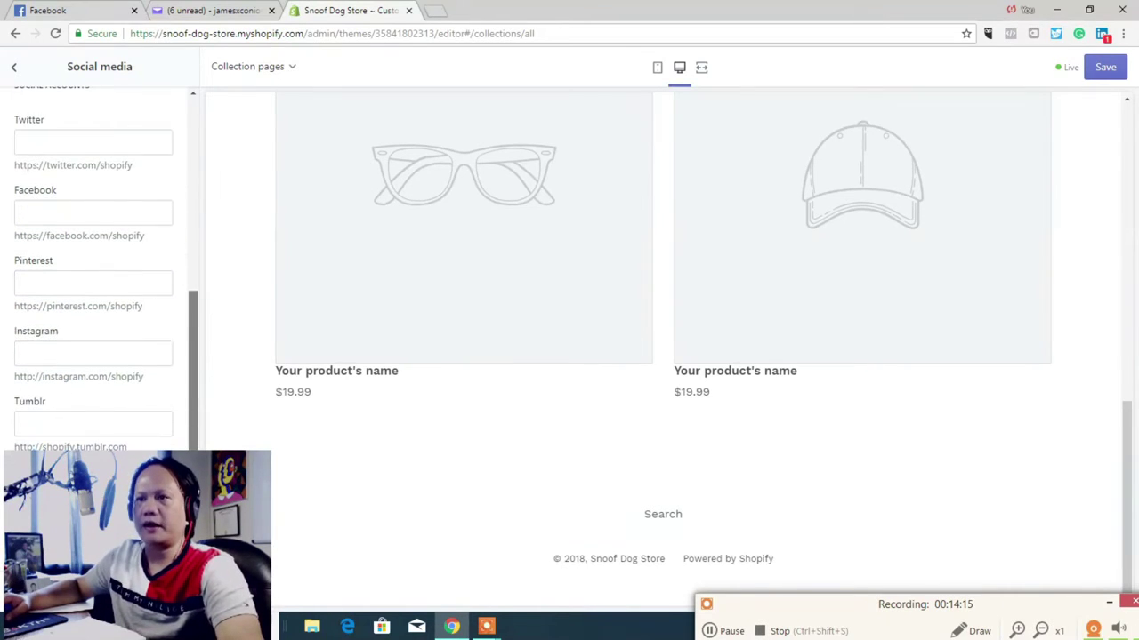
left_click(114, 356)
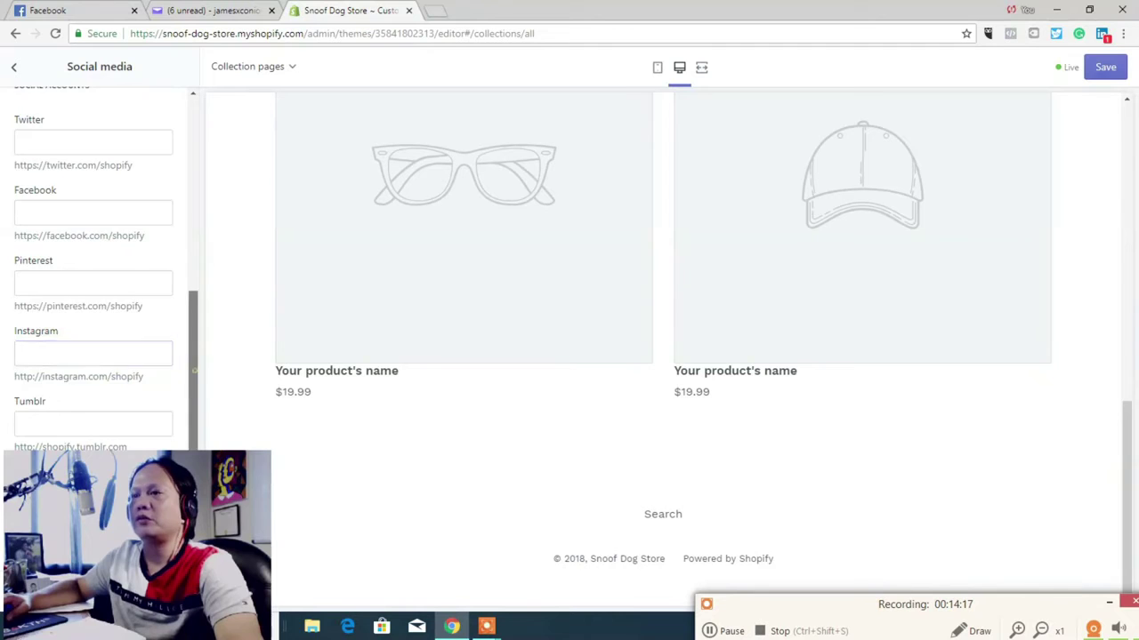
scroll(98, 266, "up", 6)
left_click(14, 67)
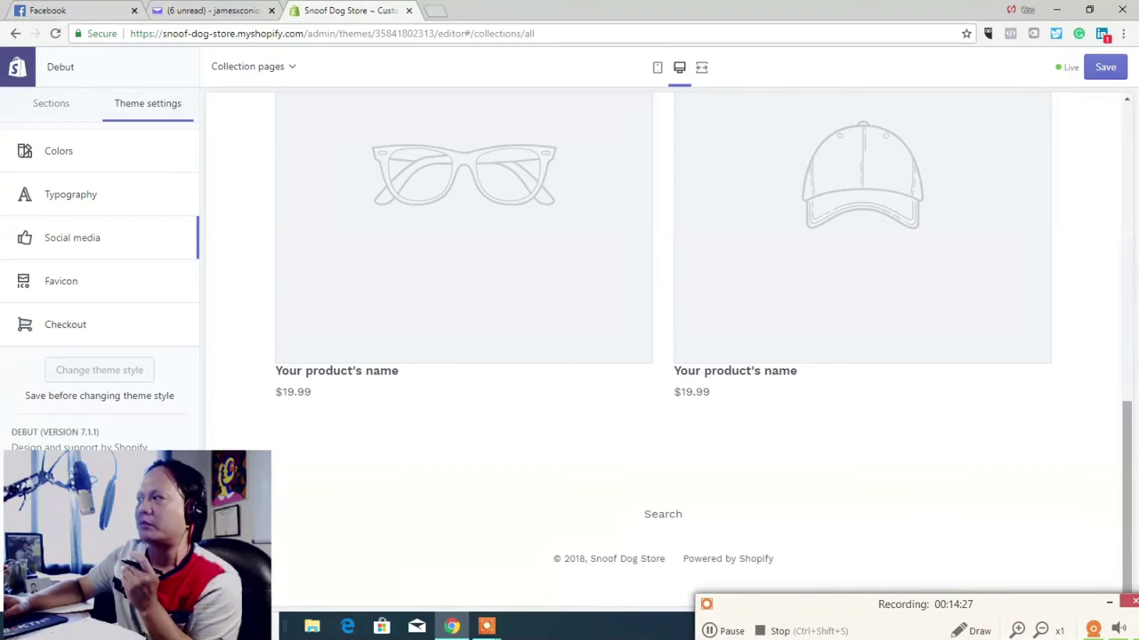
Step: Go back from the collection page to the home page in the theme editor
scroll(1126, 452, "up", 1)
scroll(1126, 452, "up", 10)
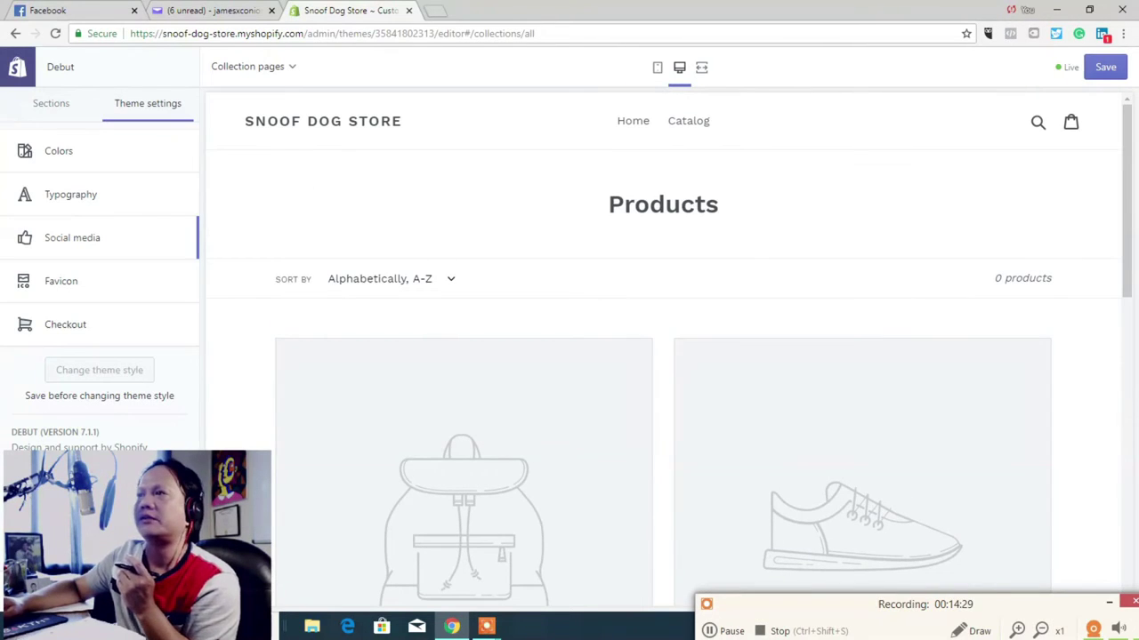
left_click(15, 33)
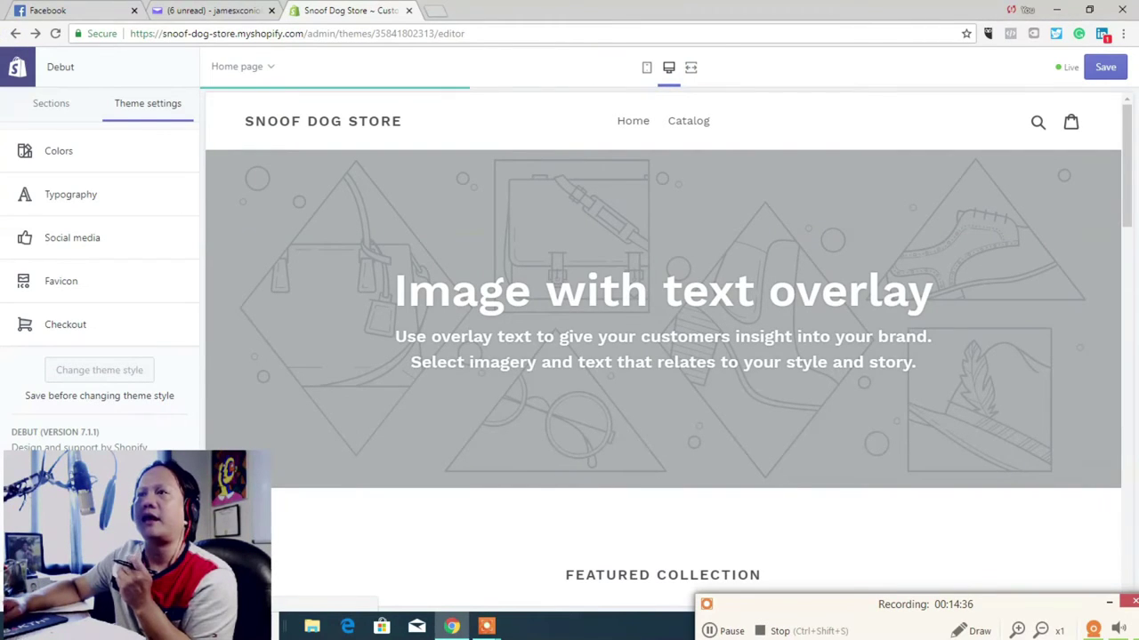
Step: Leave the Debut theme editor without saving the changes and return to the store's Themes page
left_click(15, 33)
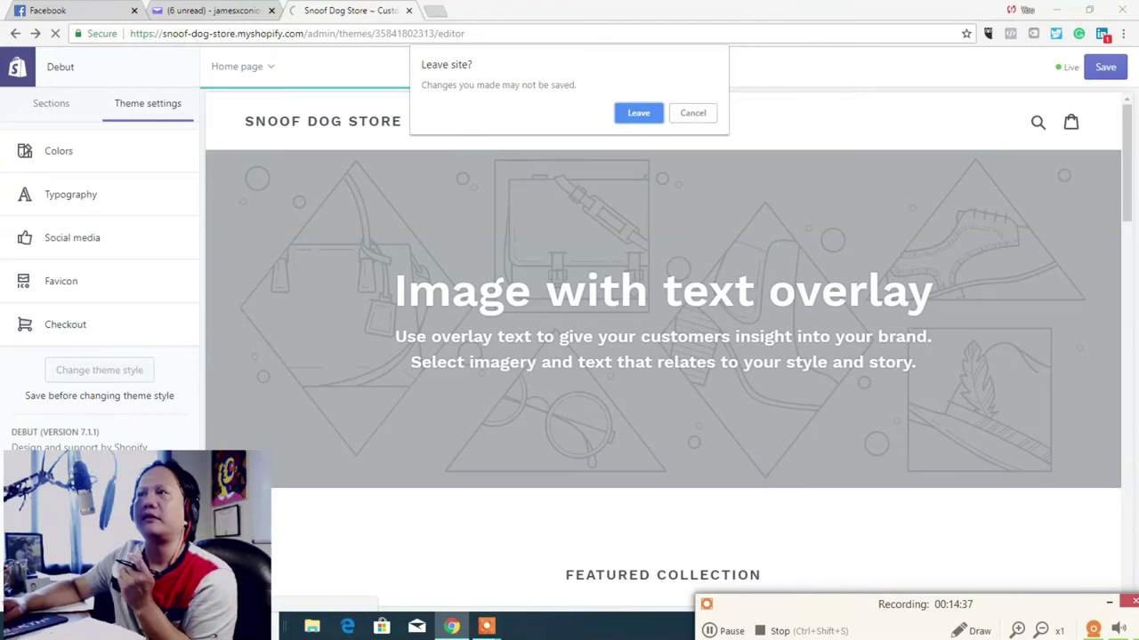
left_click(639, 113)
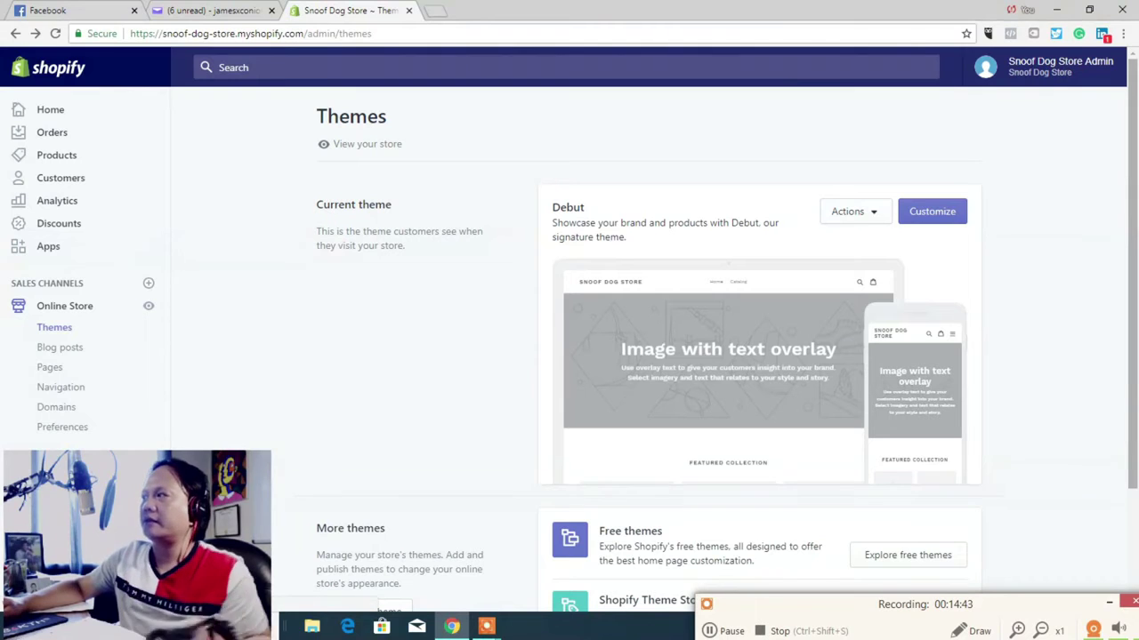
scroll(728, 347, "down", 1)
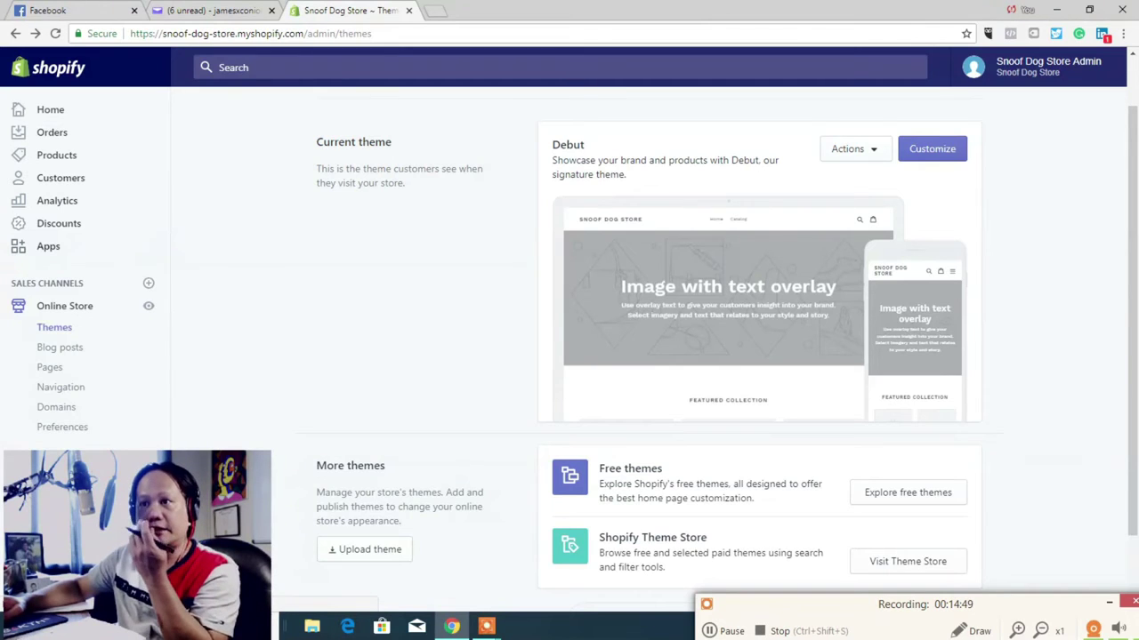
Step: Look through the Apps, Discounts, Analytics, Customers, Products and Orders pages of the store admin, ending on Home
left_click(48, 246)
left_click(58, 223)
left_click(59, 201)
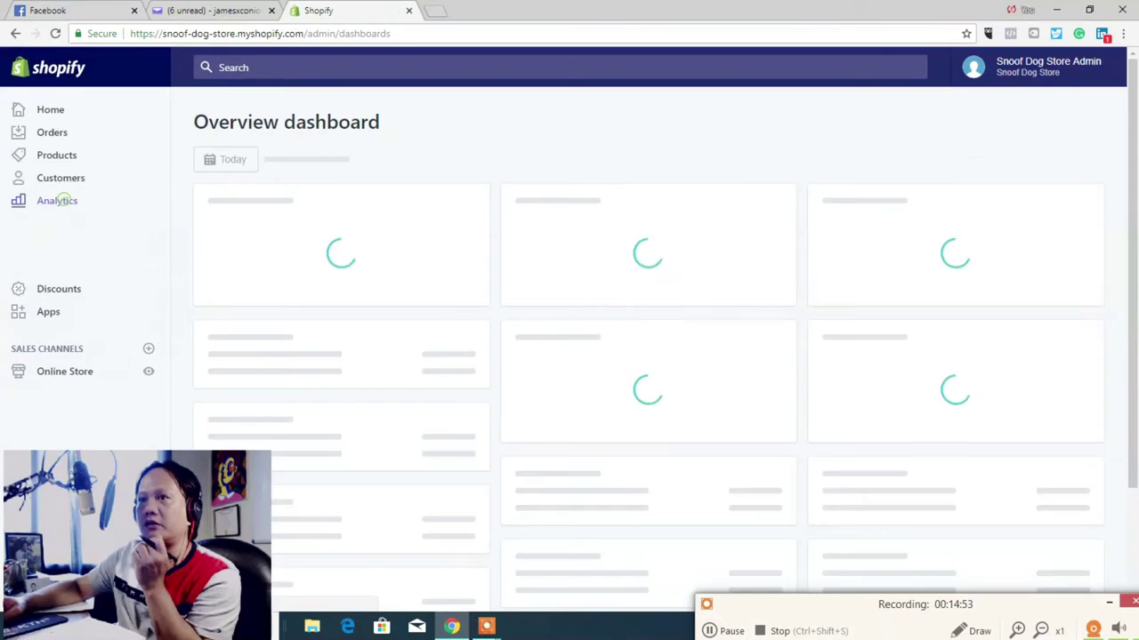
left_click(62, 178)
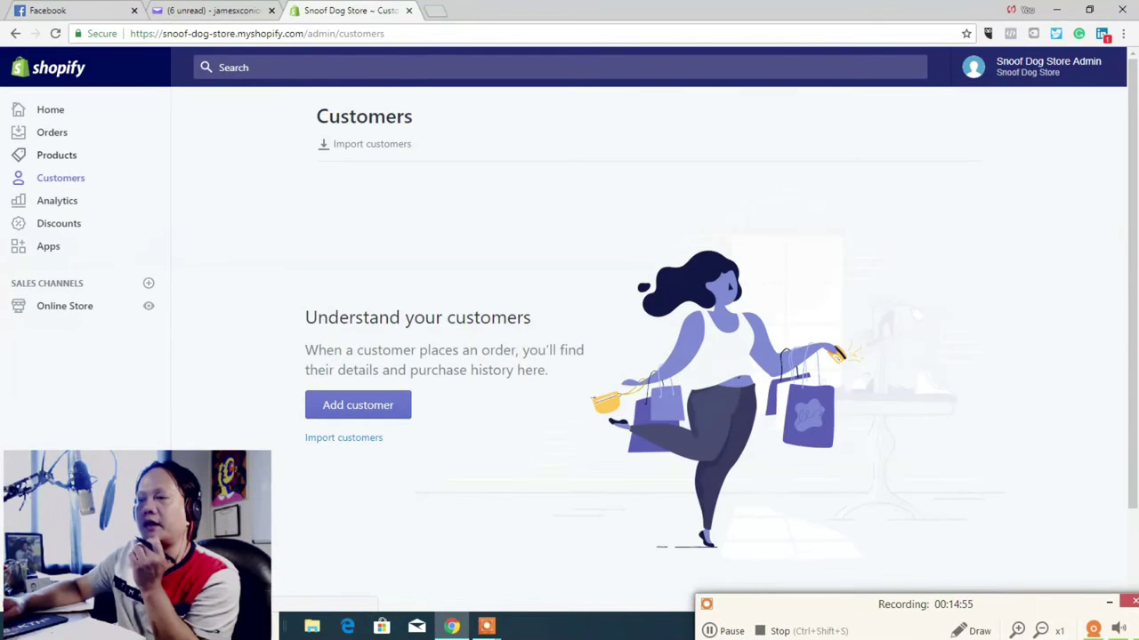
left_click(56, 155)
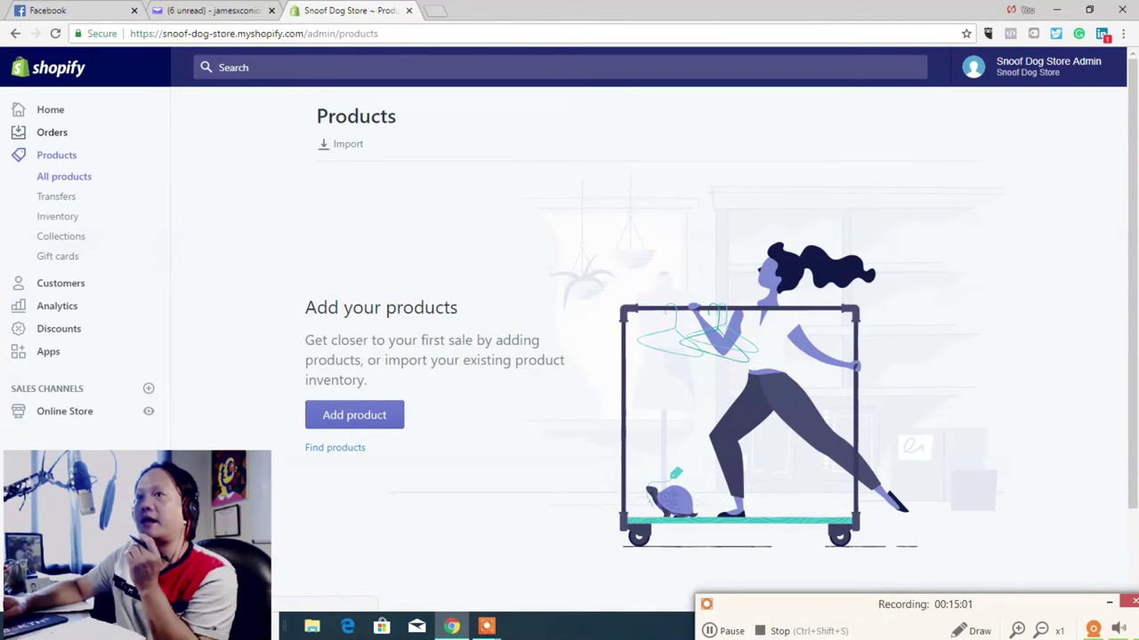
left_click(52, 131)
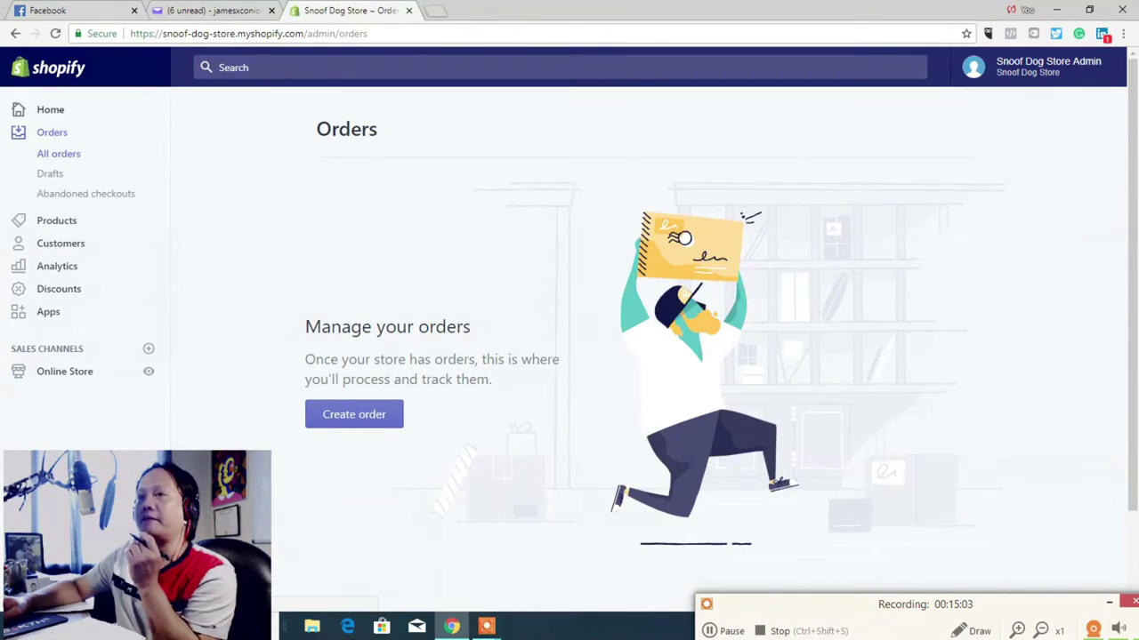
left_click(53, 109)
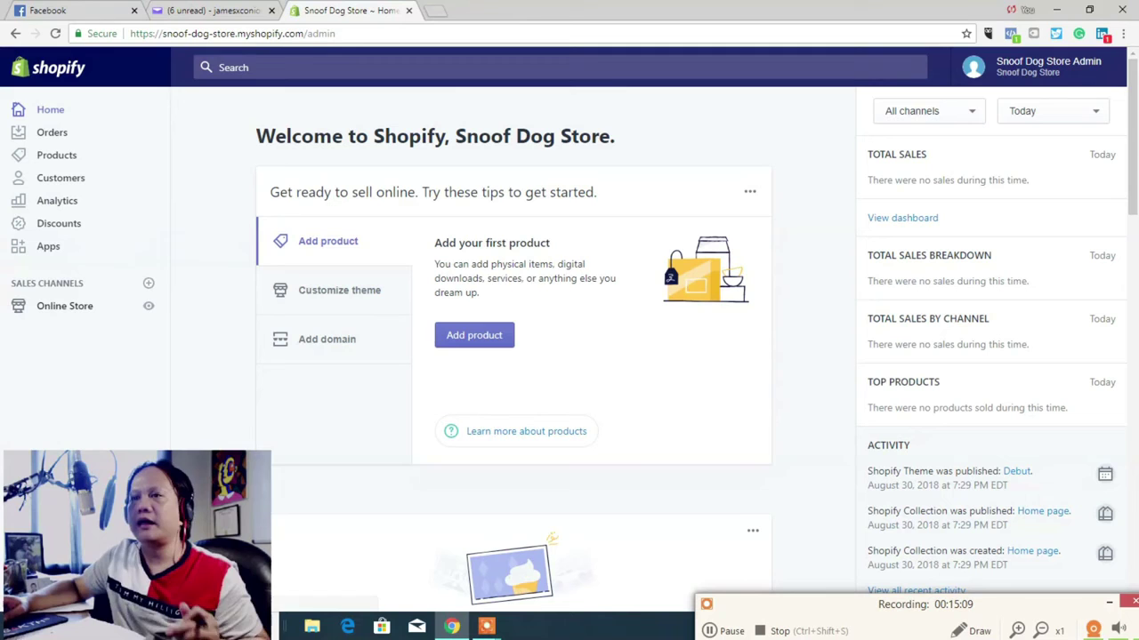
Step: Look through the Online Store's Themes, Blog posts, Pages, Navigation and Domains pages
left_click(64, 306)
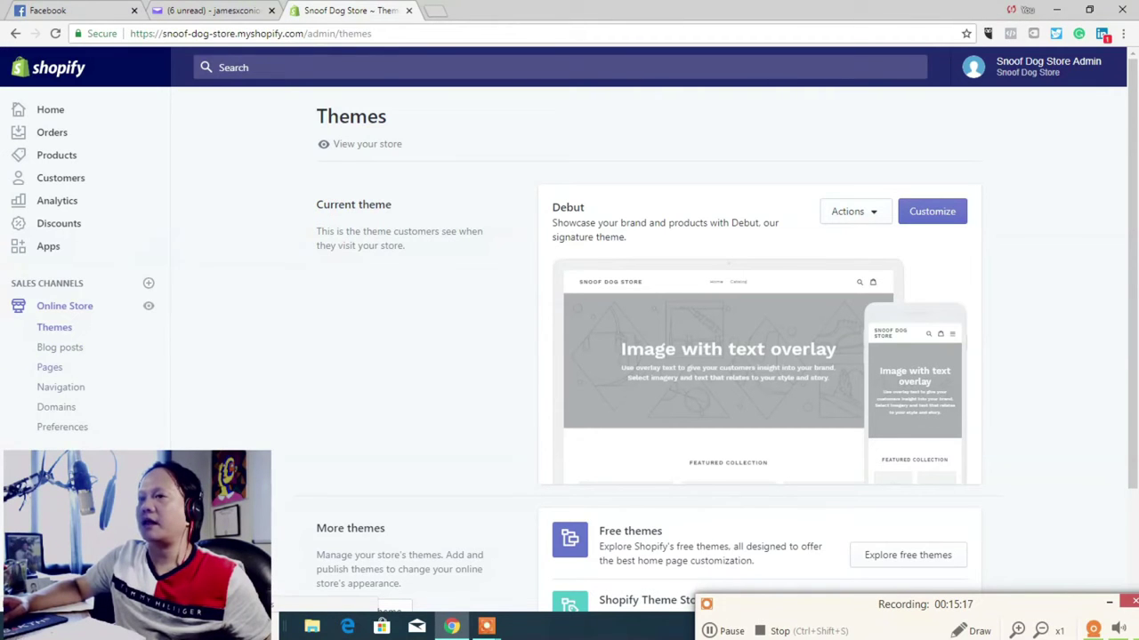
left_click(60, 346)
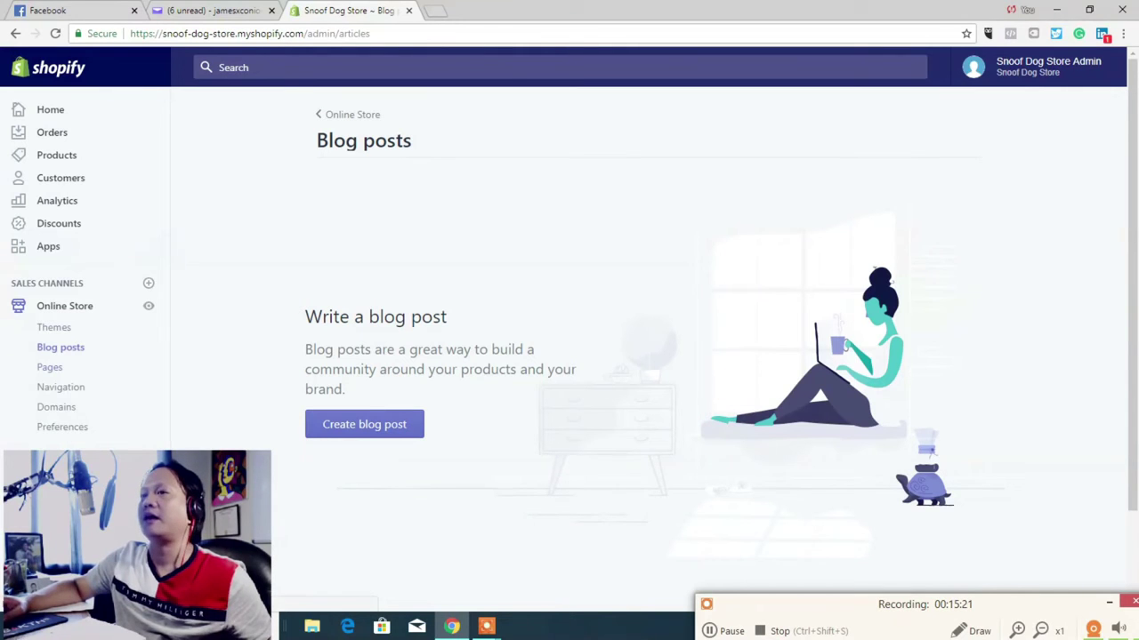
left_click(49, 368)
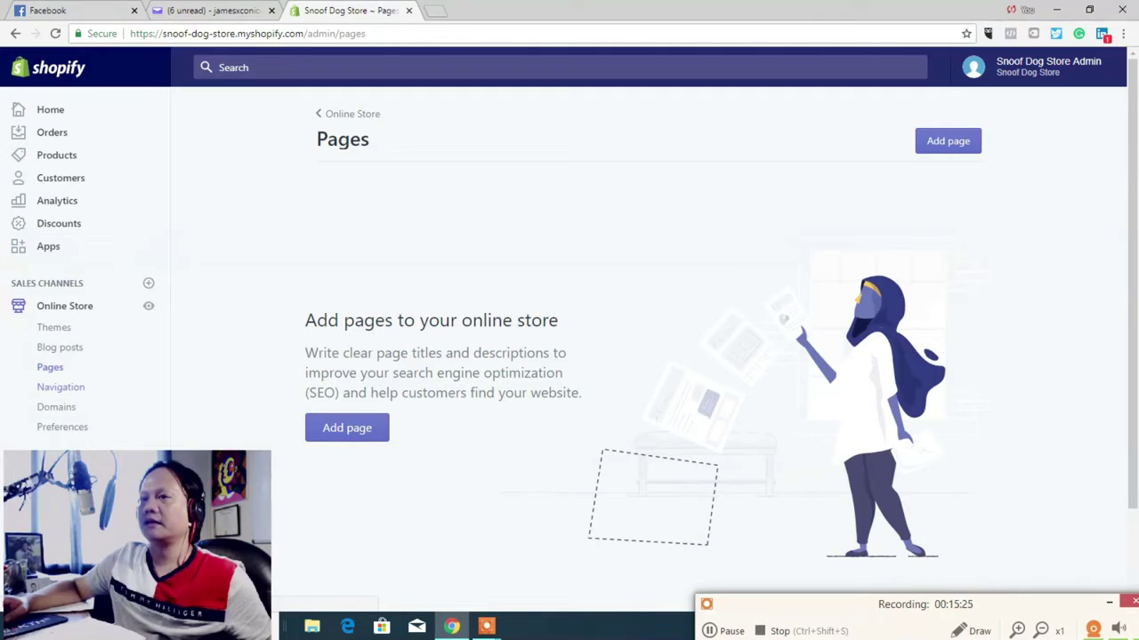
left_click(71, 387)
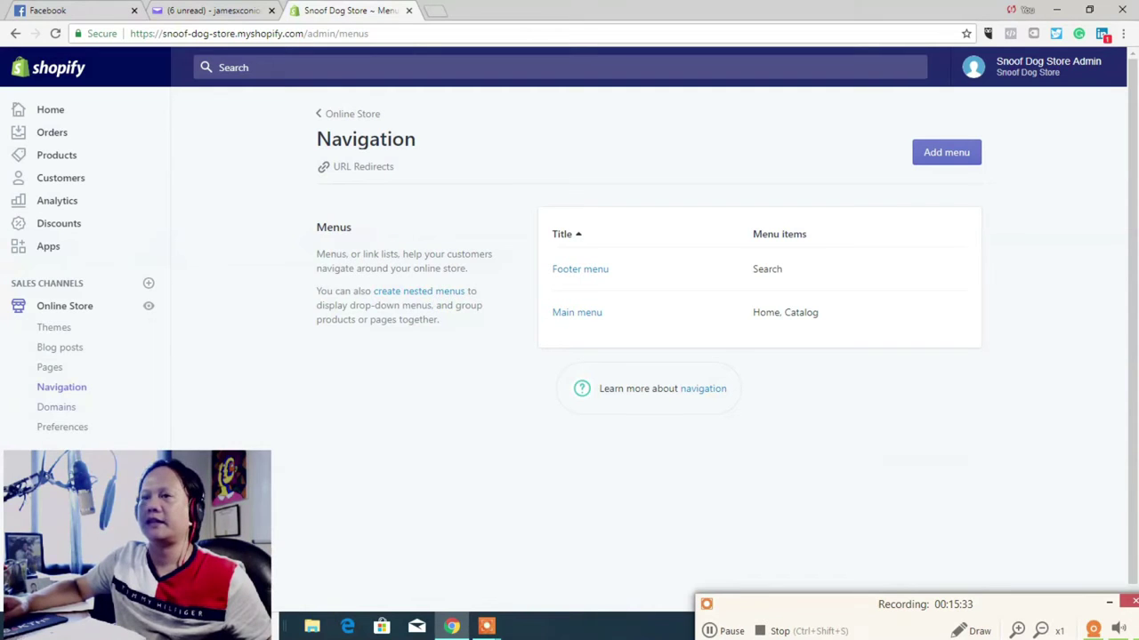
left_click(53, 406)
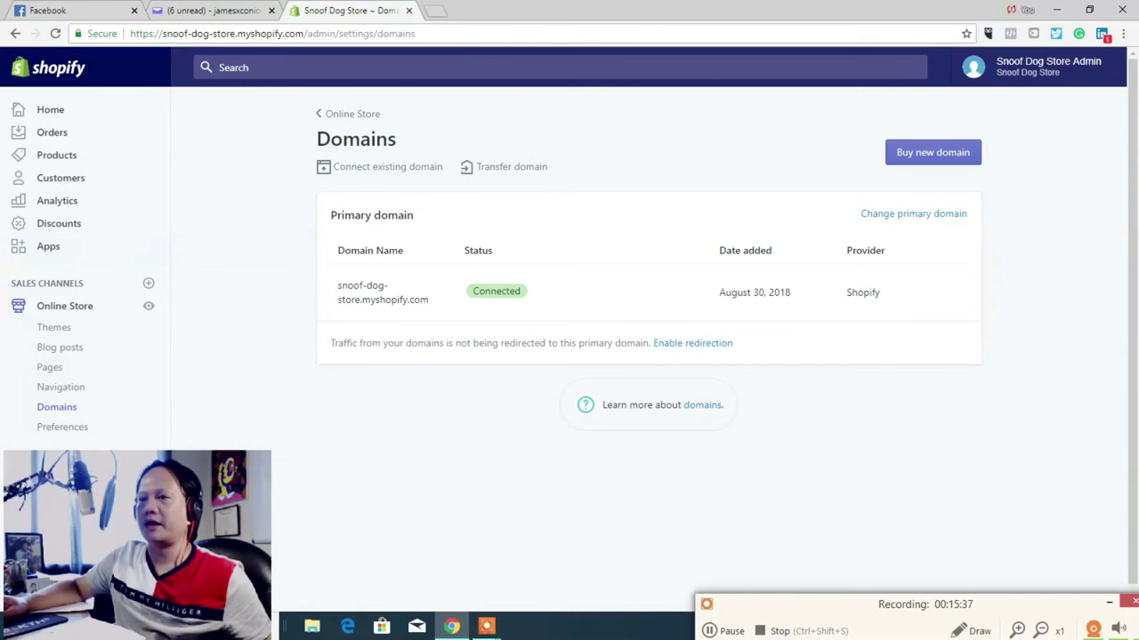
Step: Examine the Online Store preferences from the homepage title and meta description to the Google Analytics account field
left_click(62, 427)
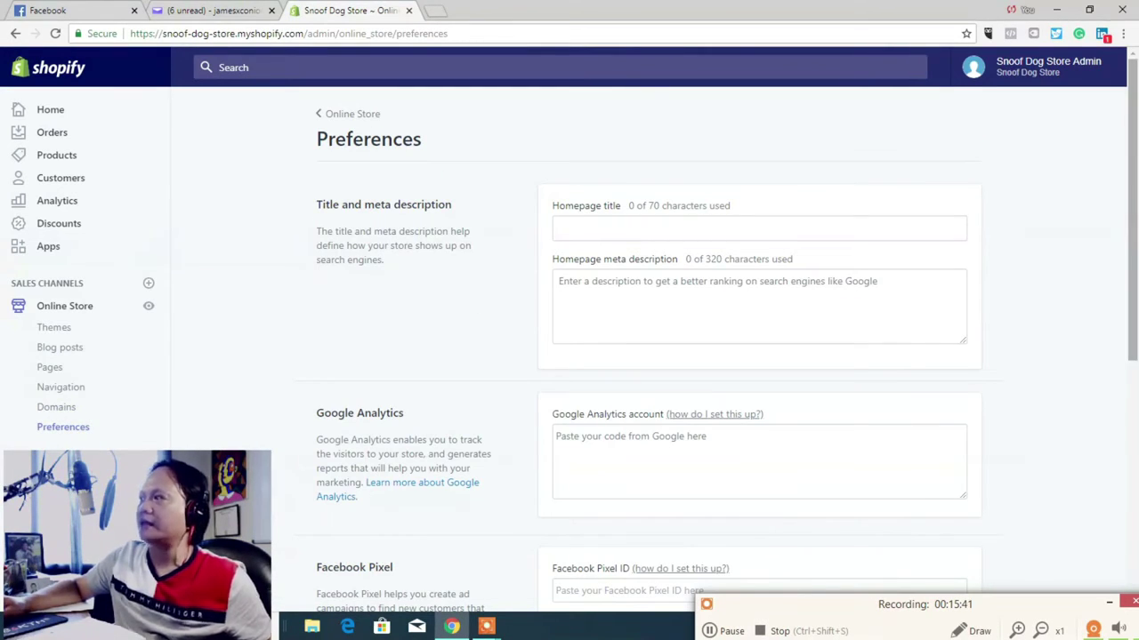
scroll(727, 335, "down", 2)
left_click(705, 303)
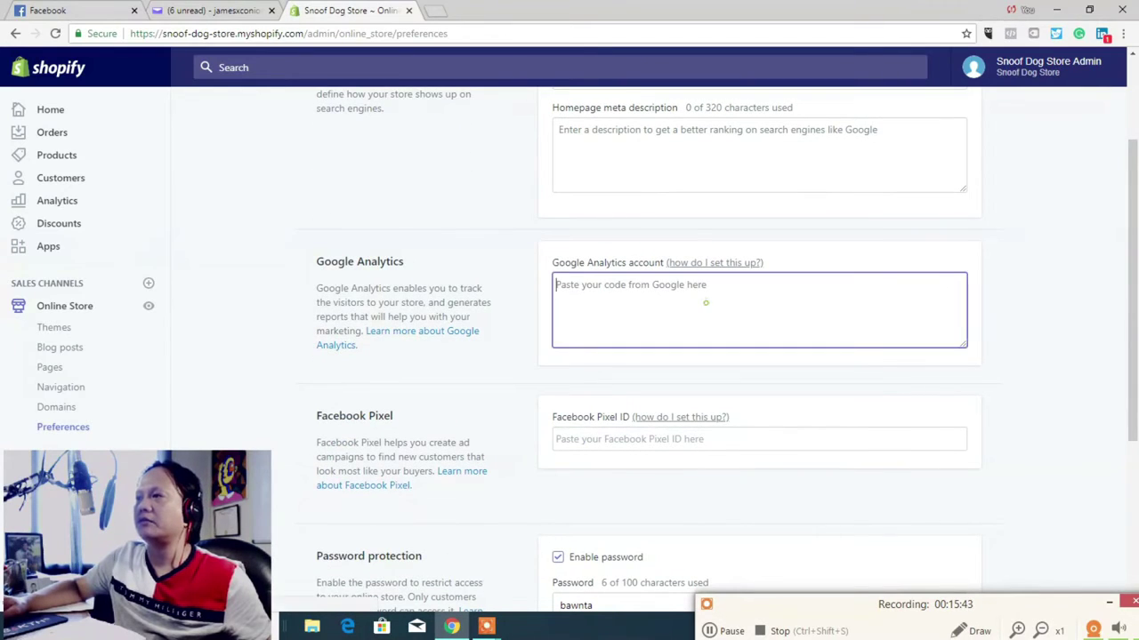